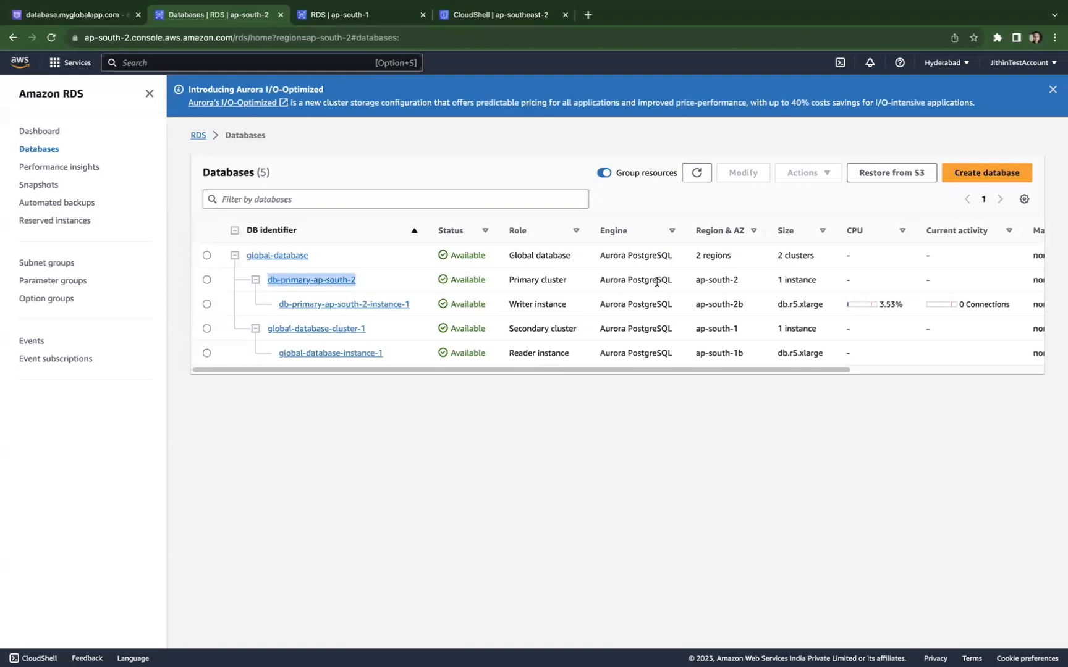
- Examine the regions of the primary cluster, the secondary cluster and the global database in the RDS database list
left_click_drag(749, 281, 682, 280)
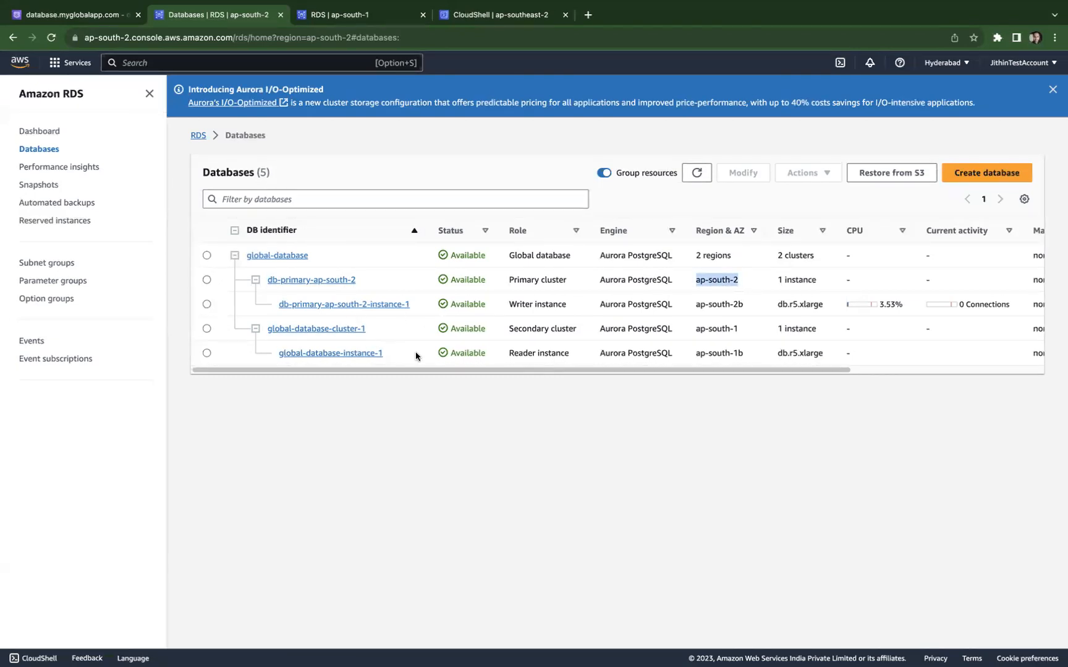
left_click_drag(741, 331, 682, 330)
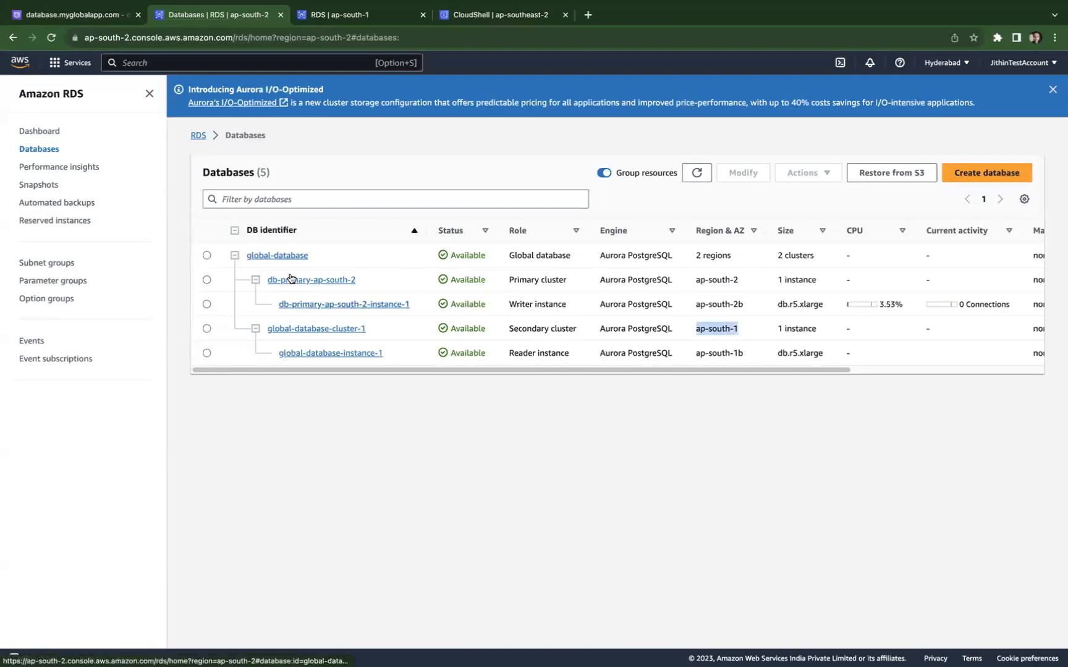
left_click_drag(743, 255, 693, 257)
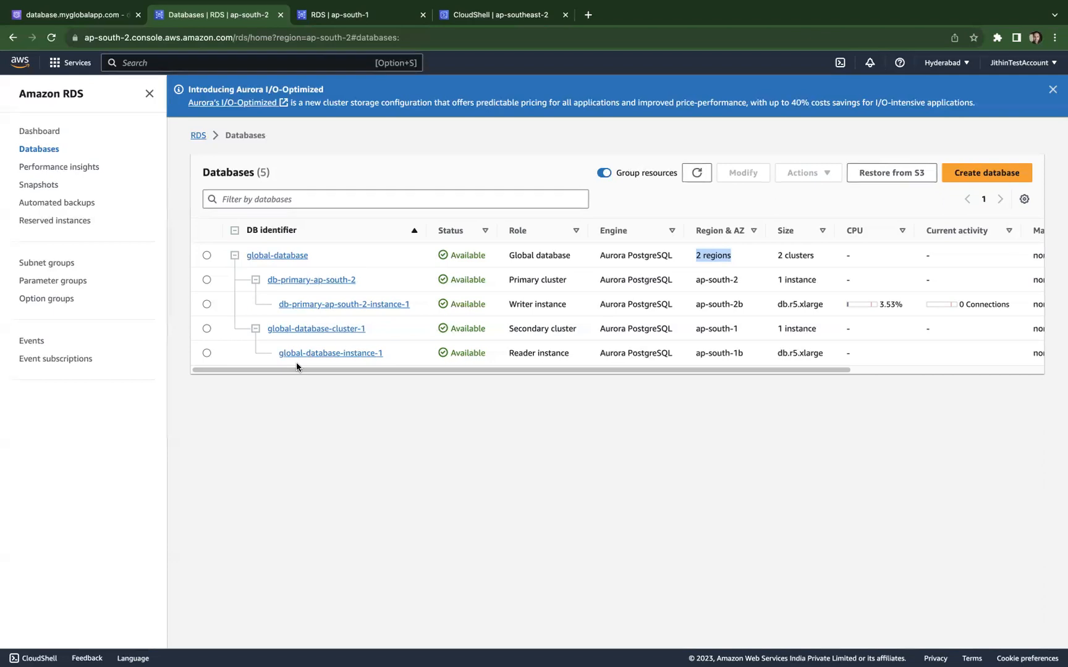
- Switch to the Route 53 hosted zone, widen the record name column and compare the primary mydb.database.myglobalapp.com record's target with the RDS clusters
left_click(74, 15)
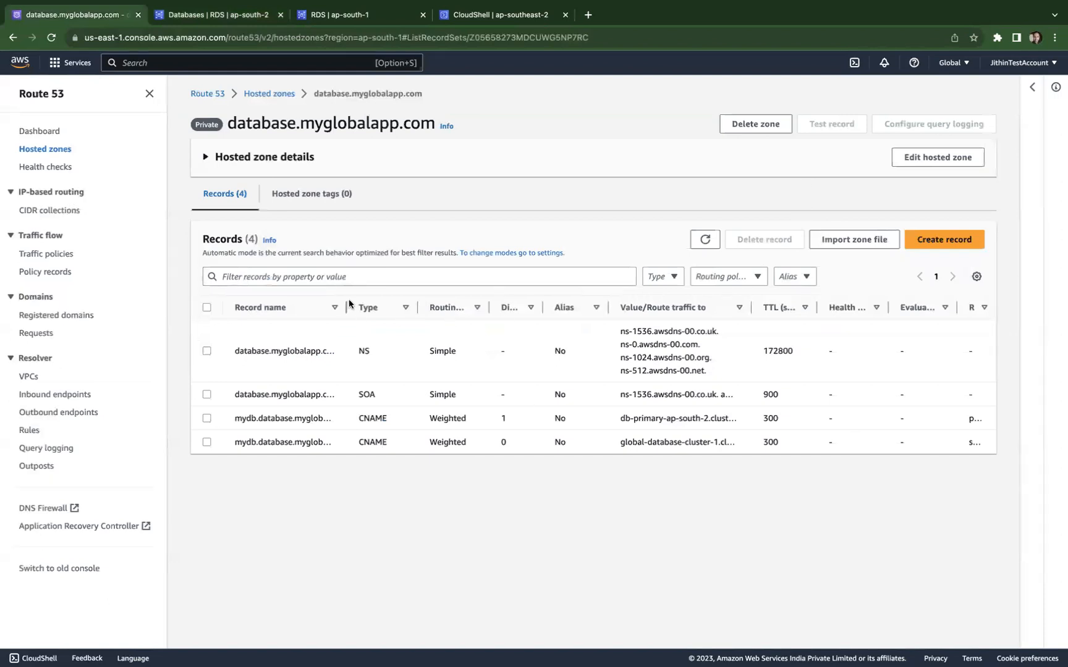
left_click_drag(347, 307, 490, 307)
left_click_drag(373, 414, 221, 420)
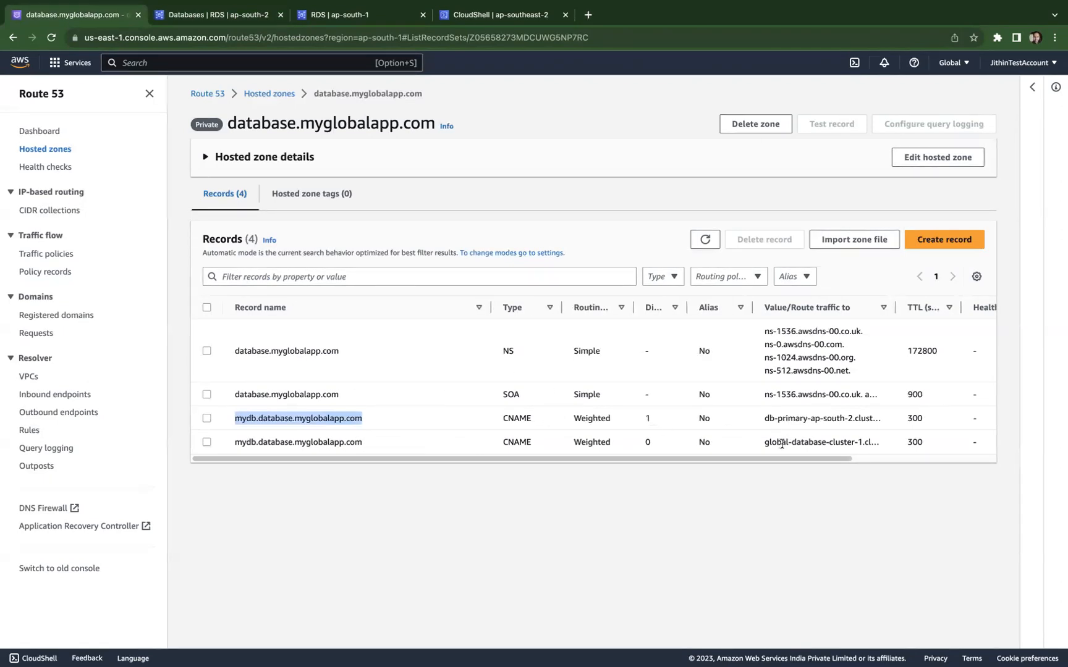
left_click(651, 420)
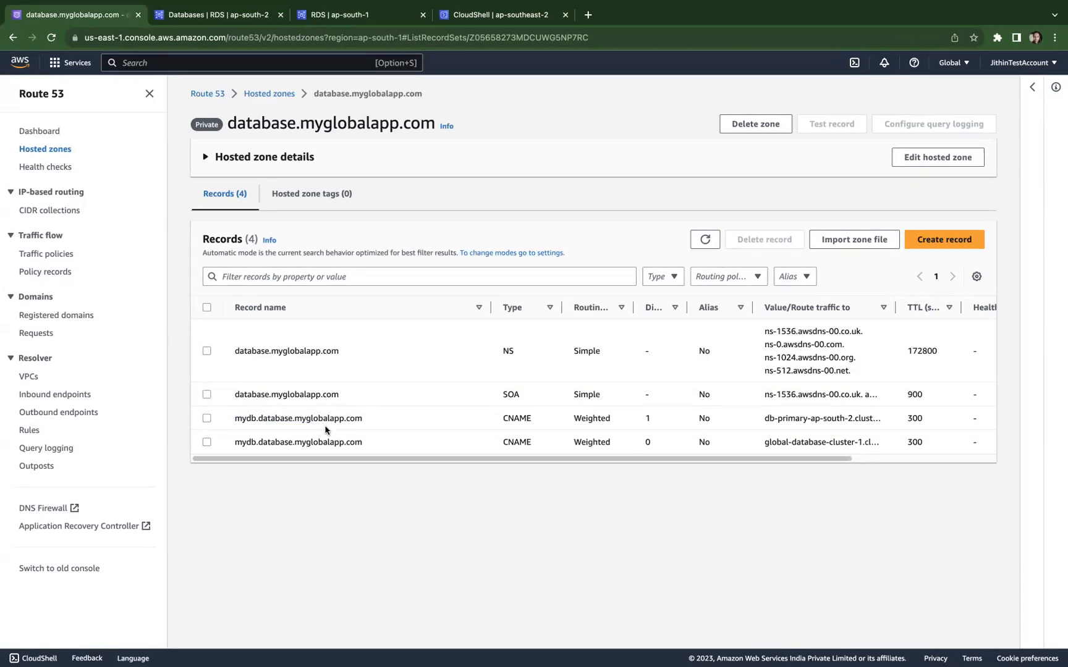
left_click_drag(366, 419, 236, 418)
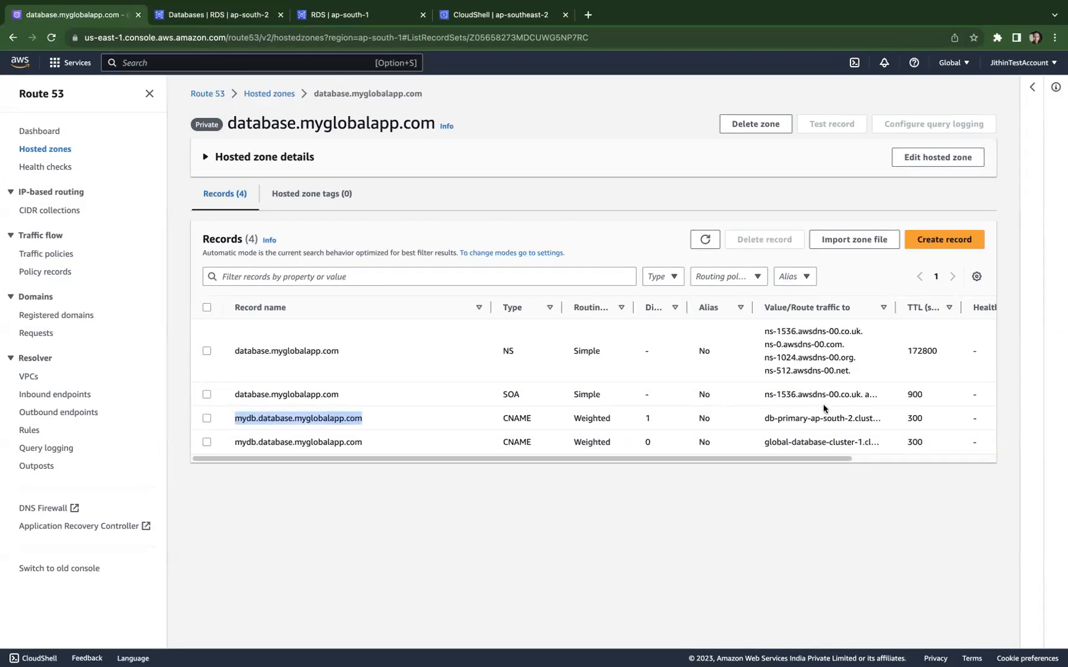
left_click(769, 417)
left_click_drag(769, 417, 872, 418)
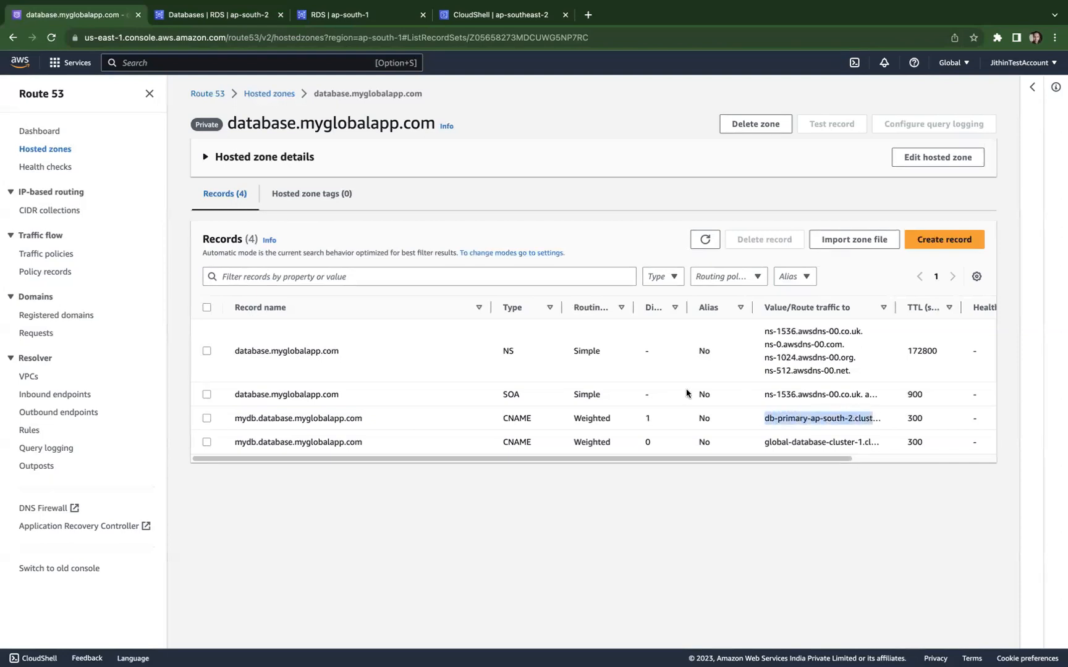
left_click(239, 15)
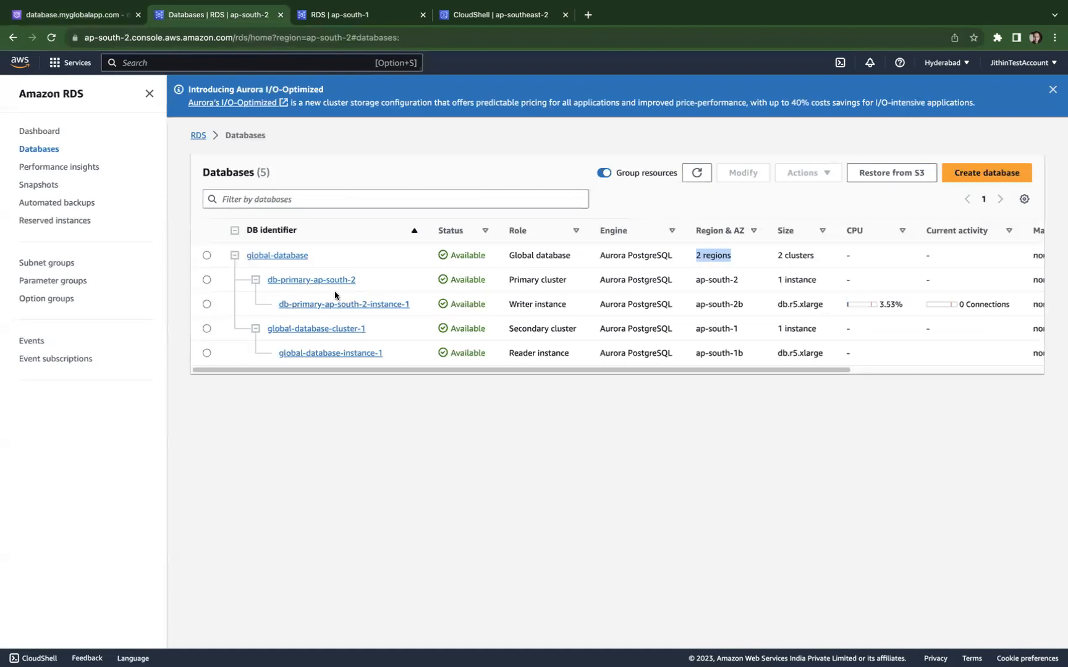
- Switch to CloudShell, run dig mydb.database.myglobalapp.com and examine the cluster endpoint in the answer section
left_click(471, 16)
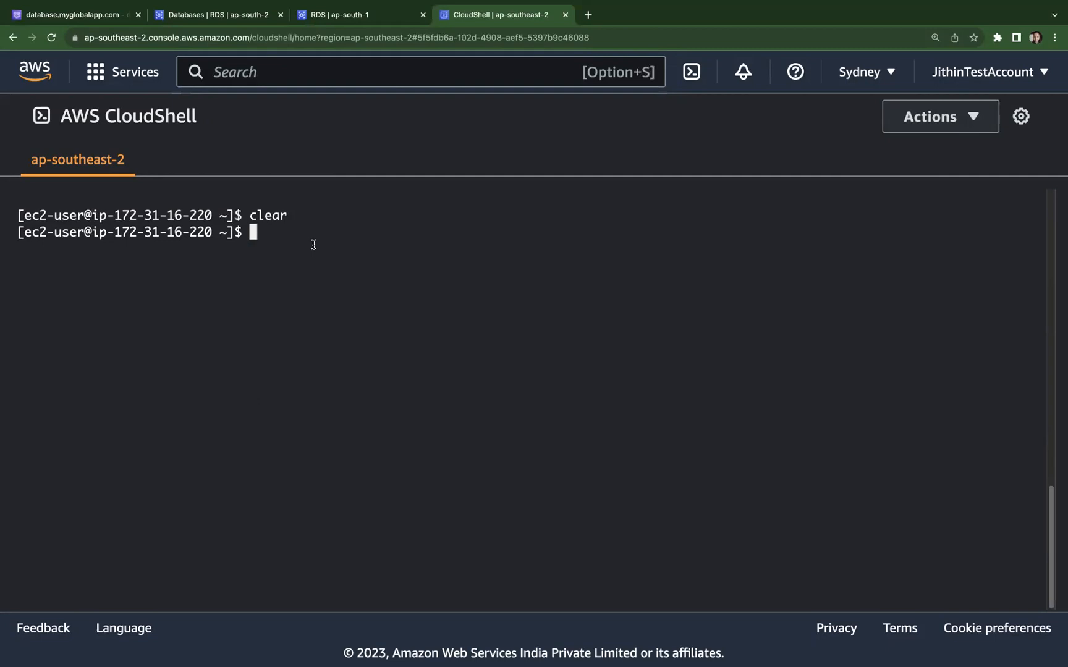
key("Up")
key("Up")
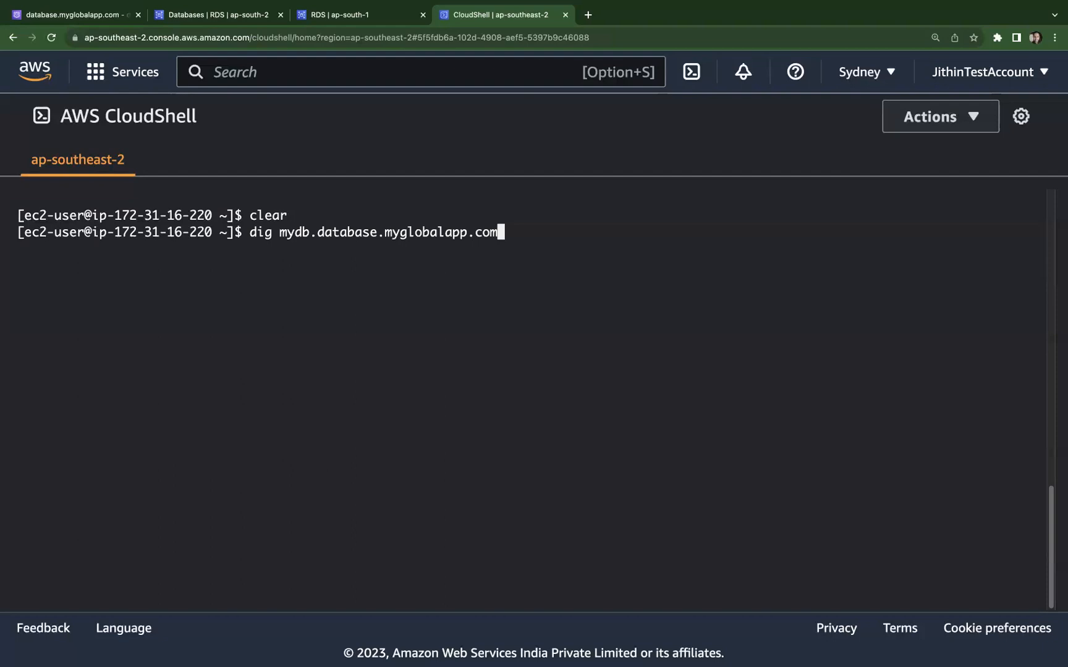
key("Return")
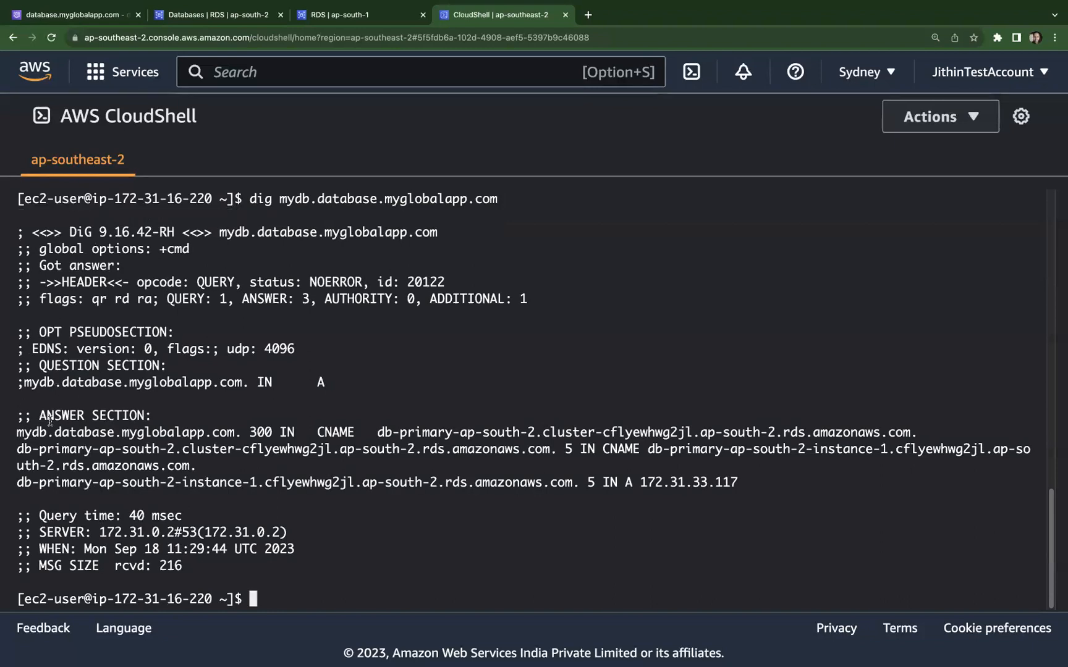
left_click_drag(18, 448, 444, 454)
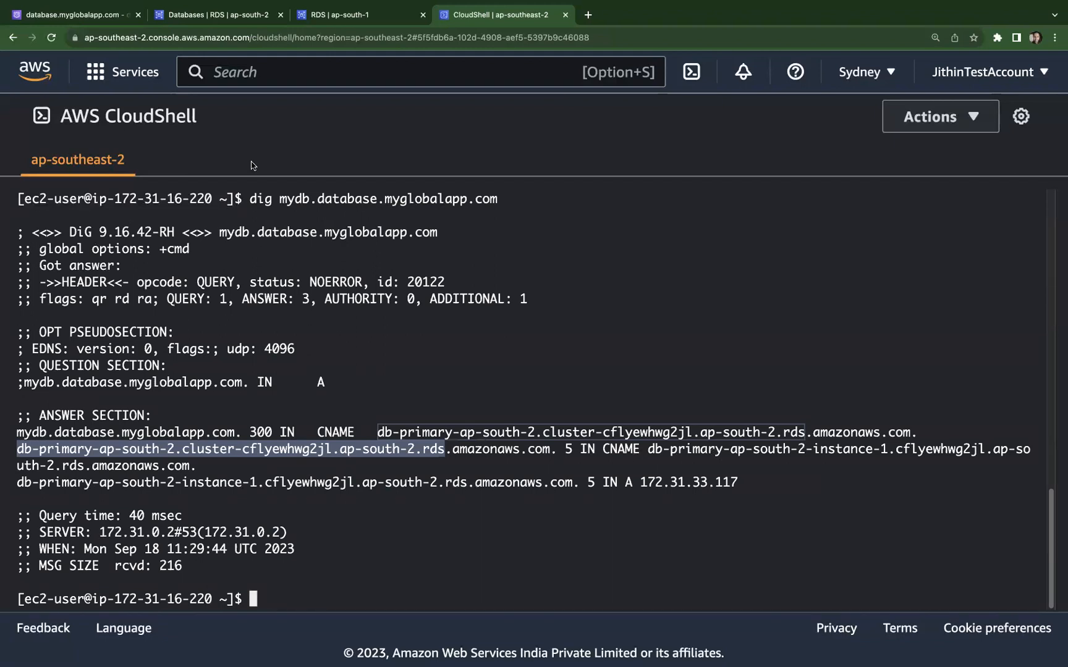
- In the Route 53 hosted zone, set the weight of the mydb CNAME record pointing to db-primary-ap-south-2 to 0 and save it
left_click(206, 16)
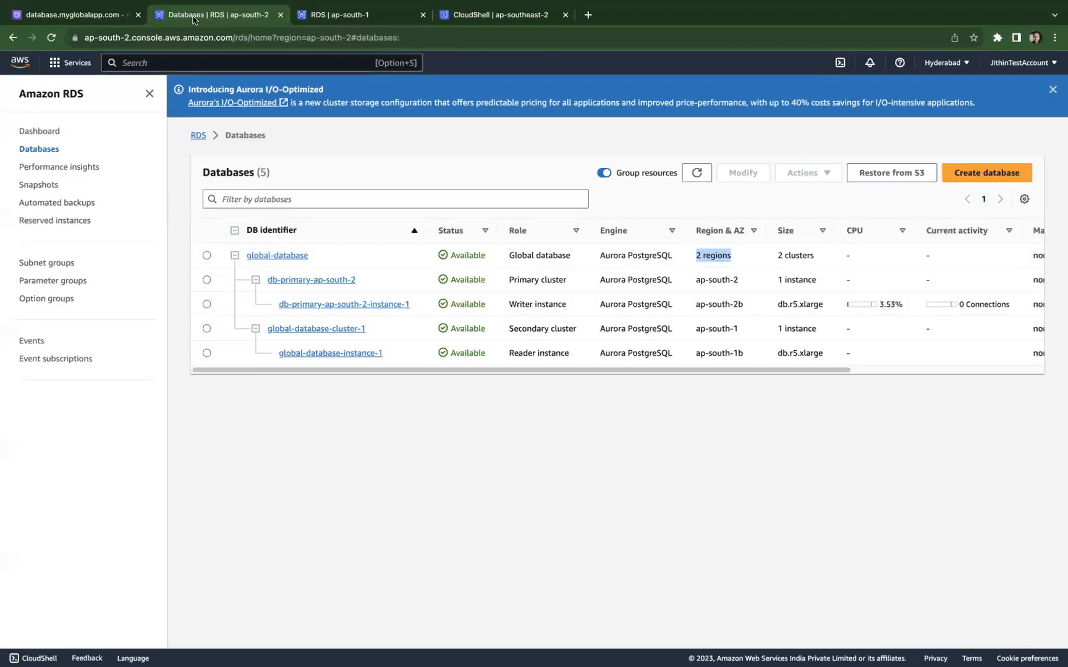
left_click(82, 16)
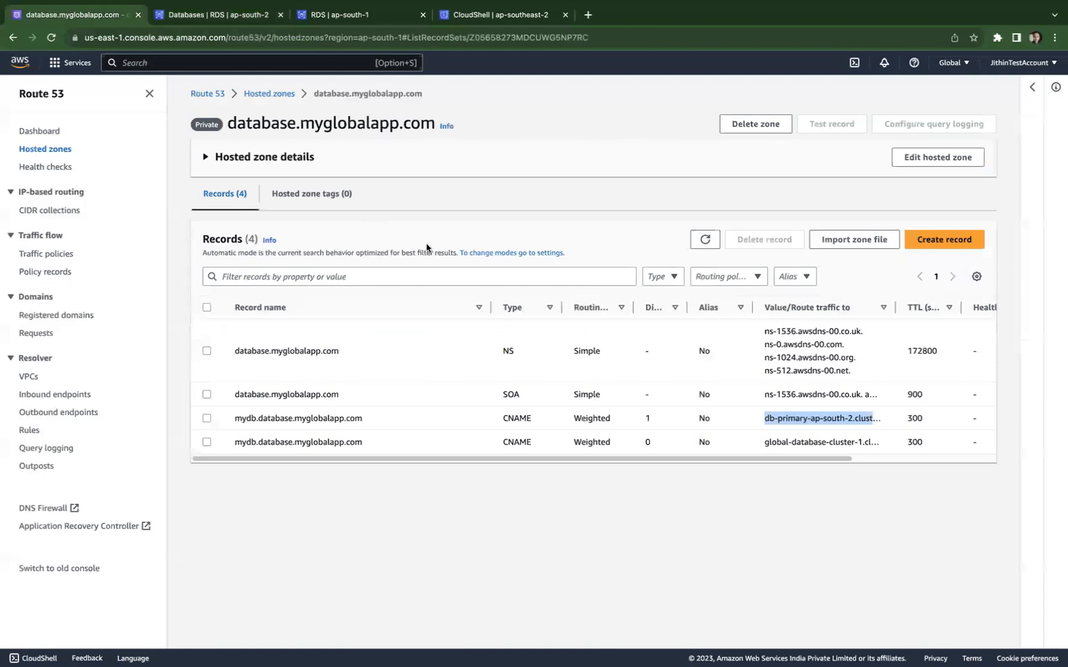
left_click(206, 418)
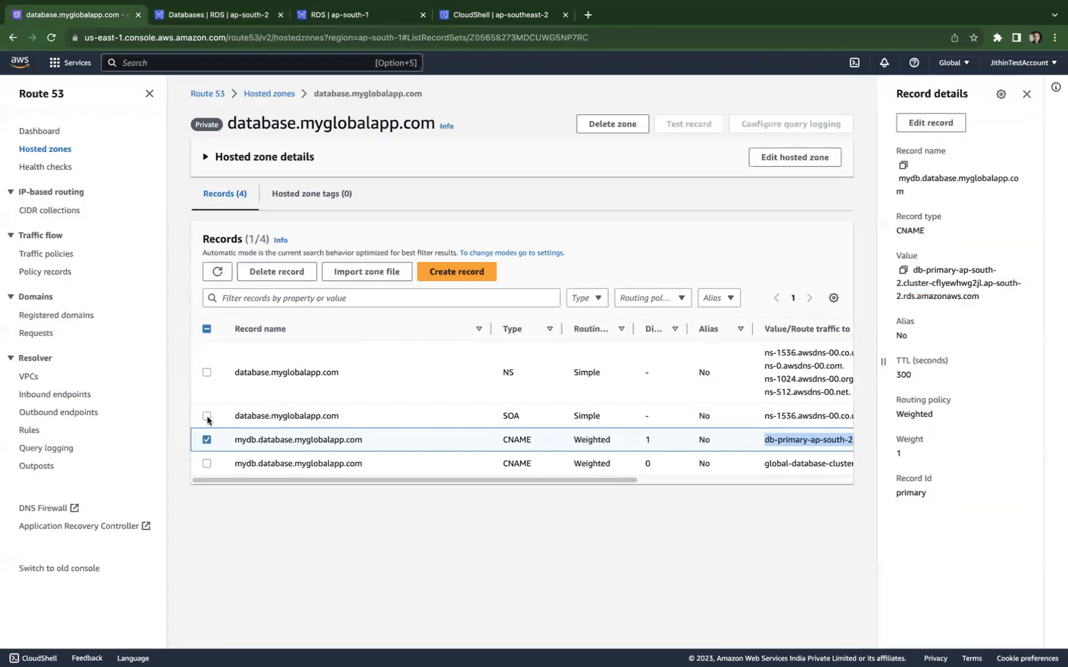
left_click(929, 123)
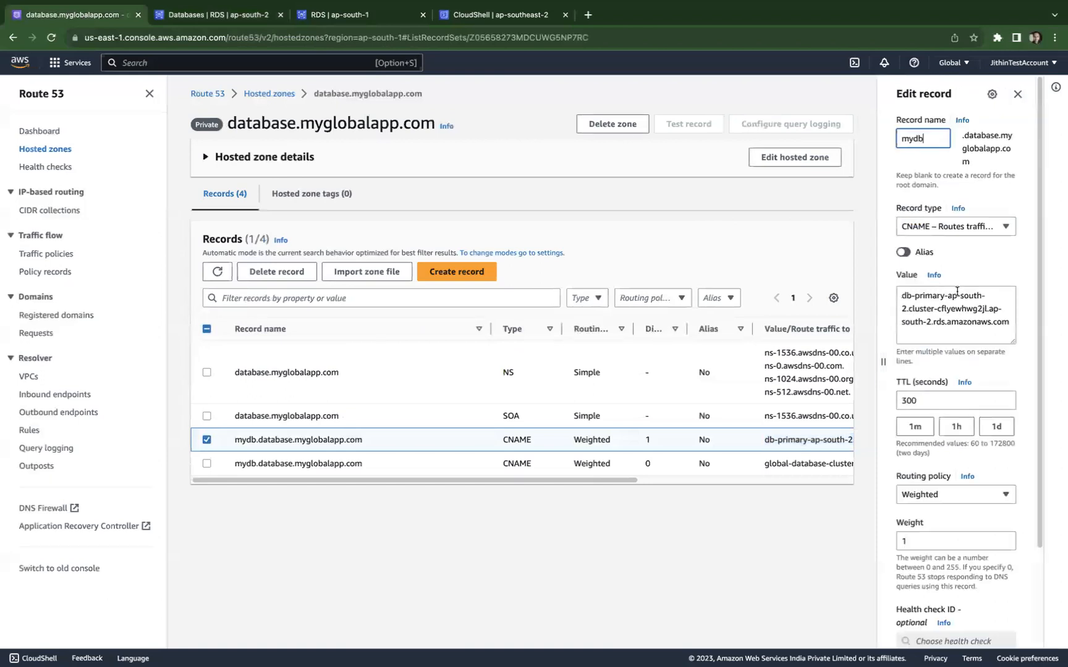
scroll(962, 285, "down", 3)
left_click_drag(913, 422, 891, 426)
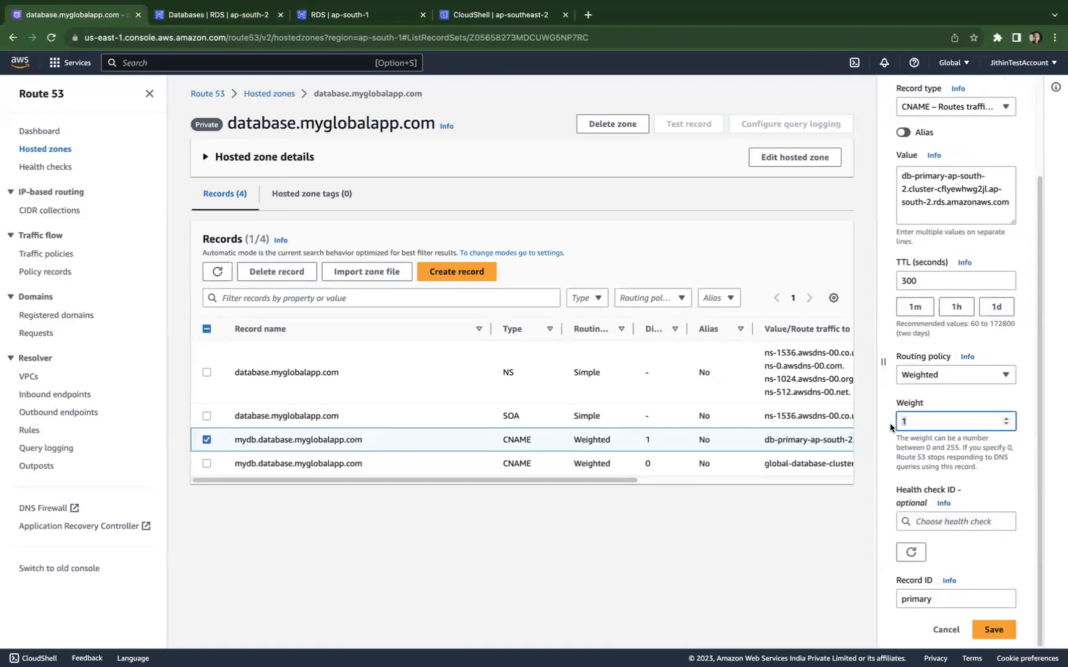
type("0")
left_click(996, 629)
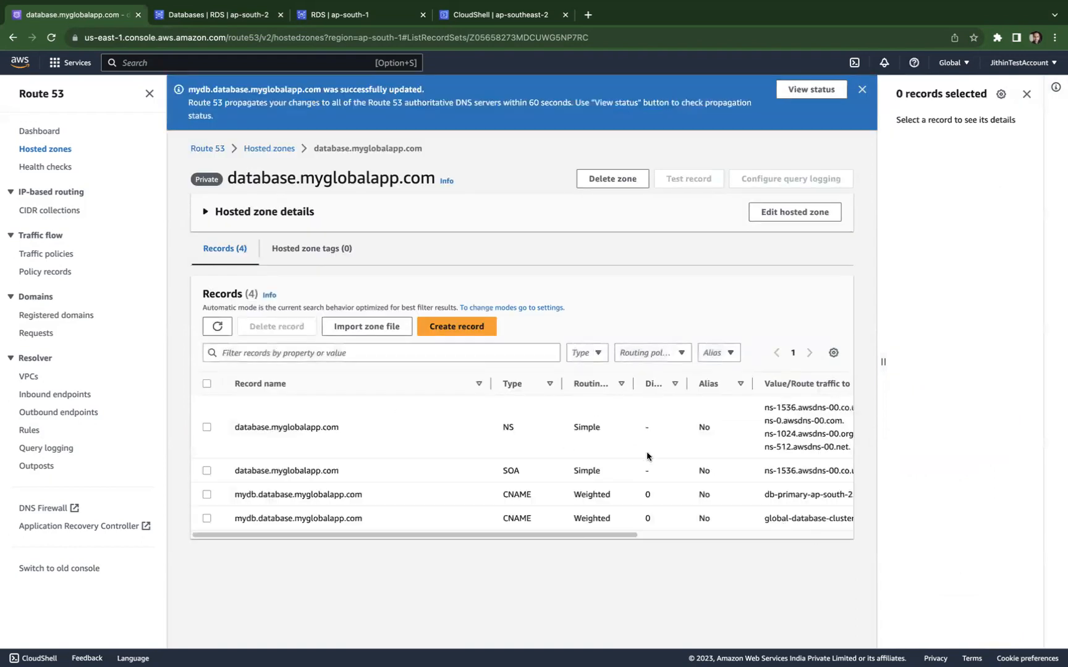
- Set the weight of the mydb CNAME record pointing to global-database-cluster-1 to 1 and save it
left_click(206, 518)
left_click(930, 122)
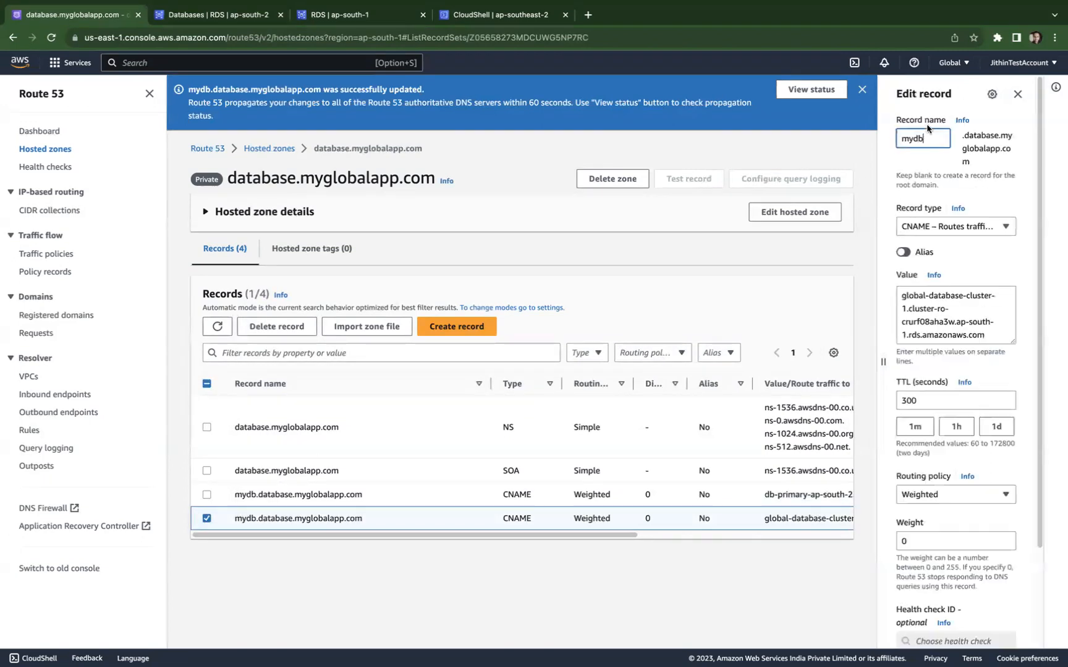
left_click(913, 536)
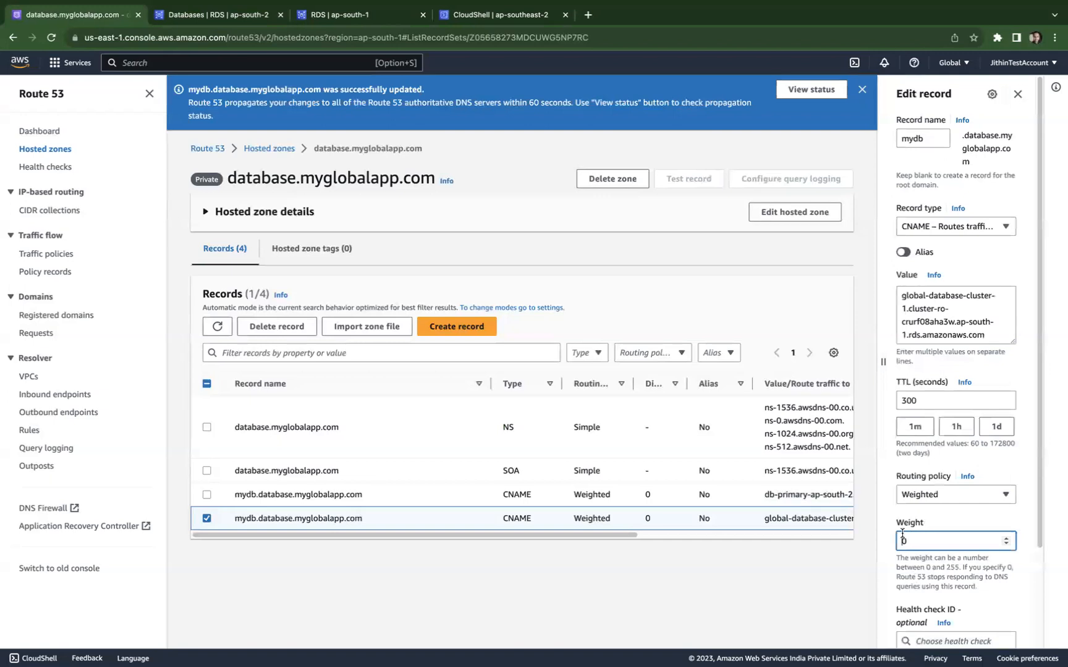
key("super+a")
type("1")
scroll(955, 370, "down", 3)
scroll(983, 556, "down", 1)
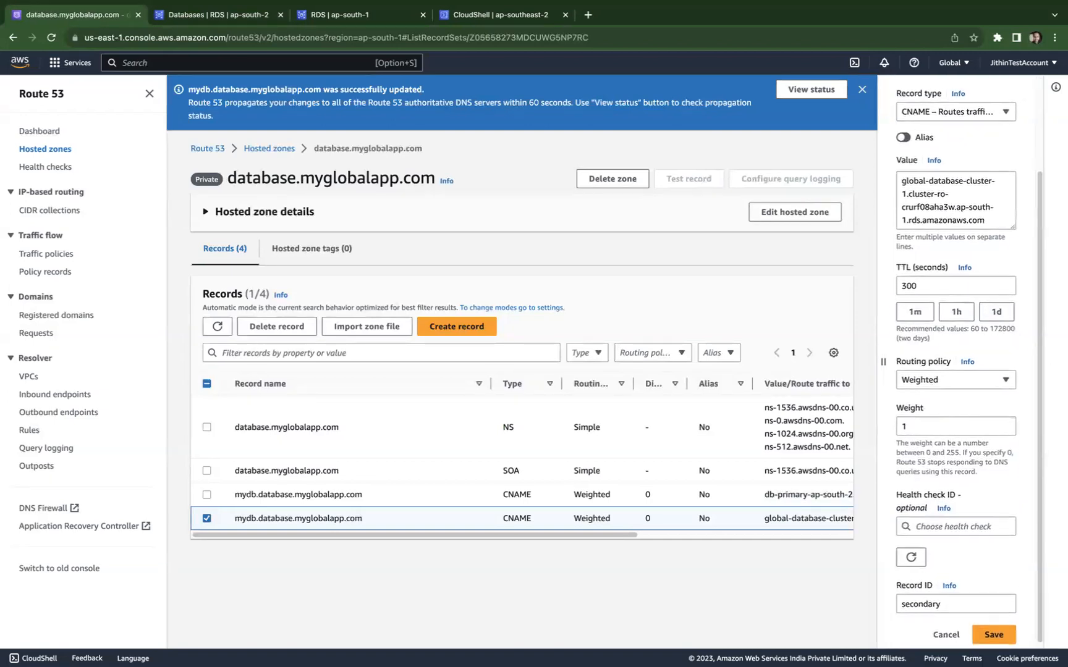
left_click(996, 630)
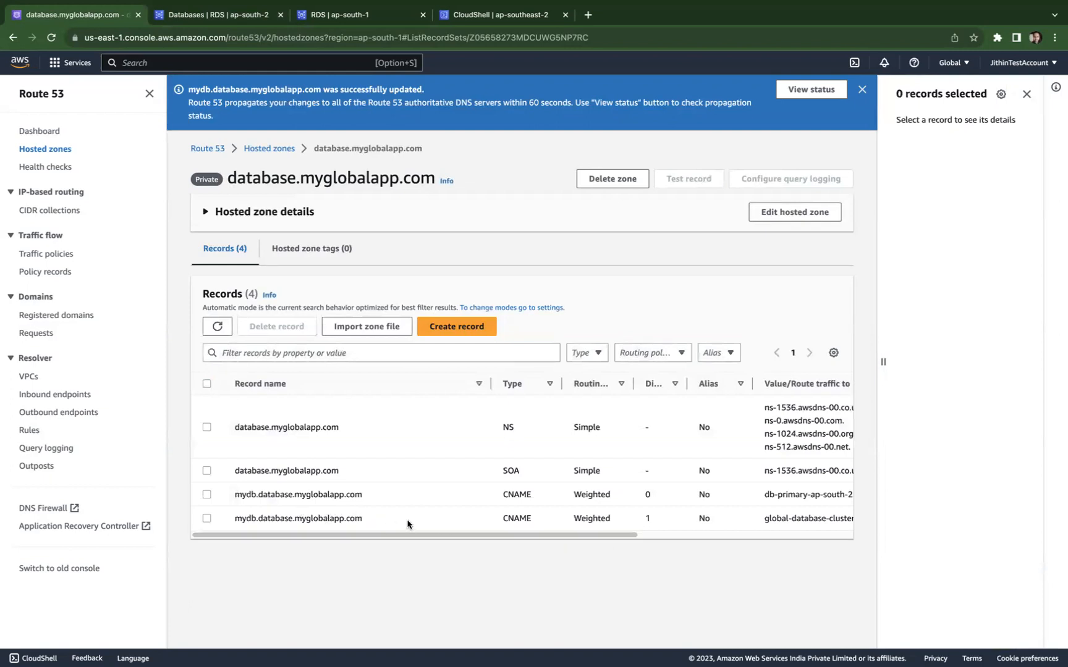
- Examine the mydb records' IDs in Route 53, and the secondary cluster's role and writer endpoint status in RDS
left_click_drag(391, 524, 235, 521)
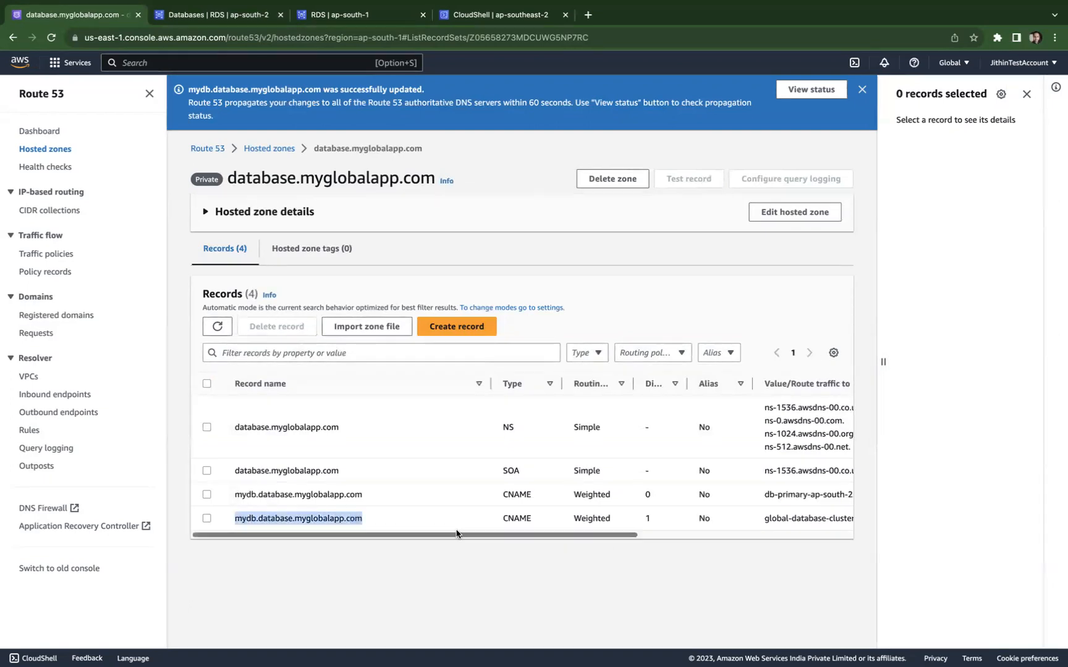
left_click_drag(425, 535, 748, 546)
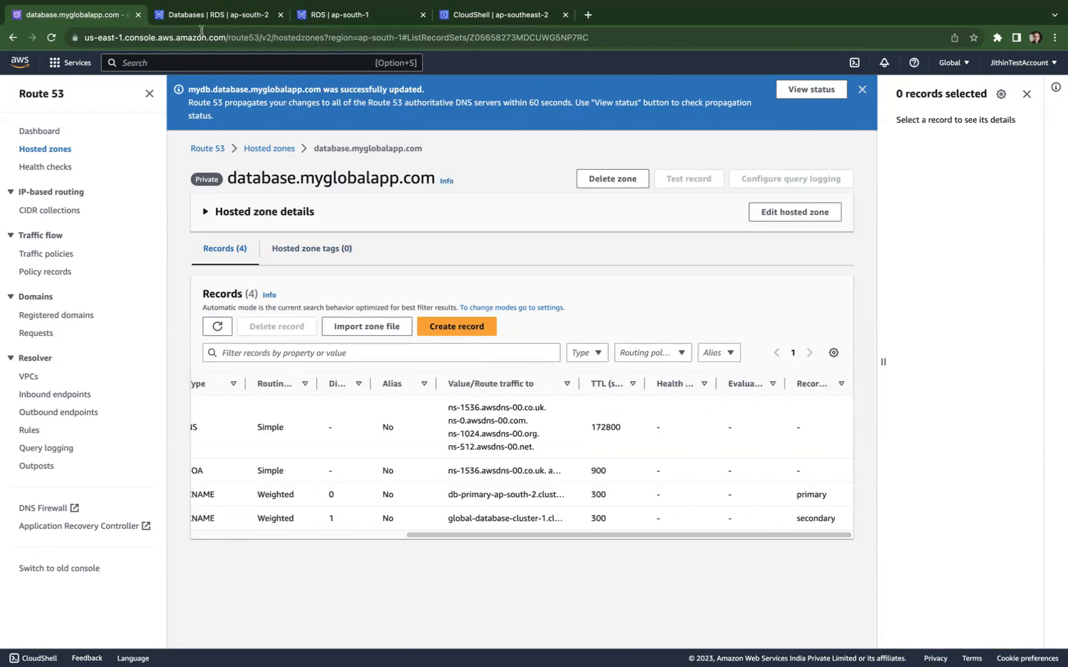
left_click(203, 17)
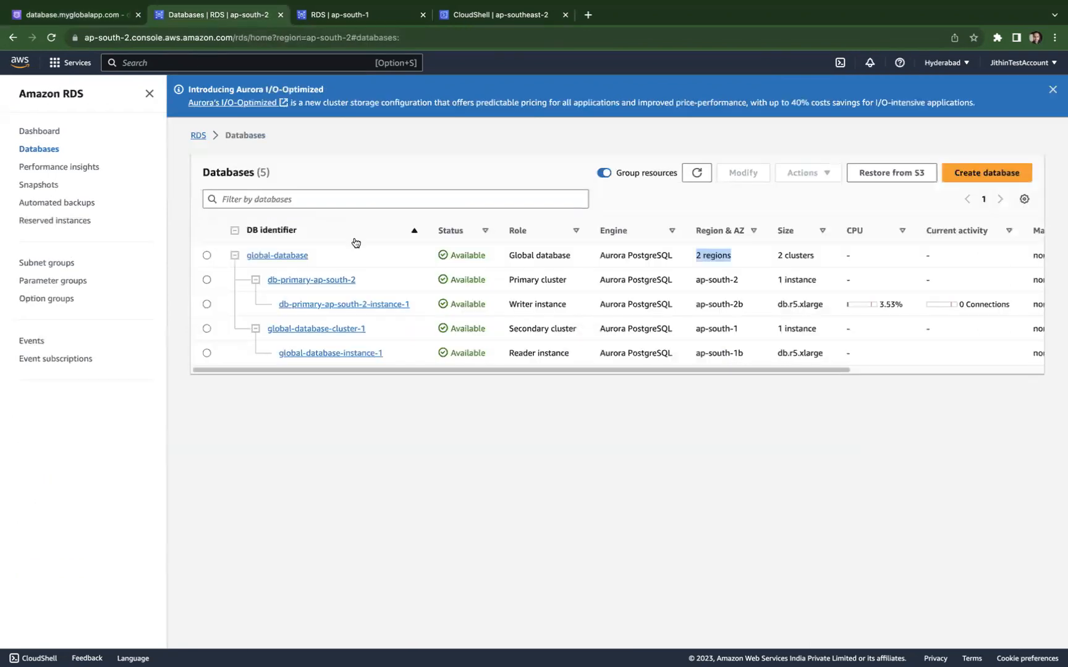
left_click_drag(507, 328, 589, 334)
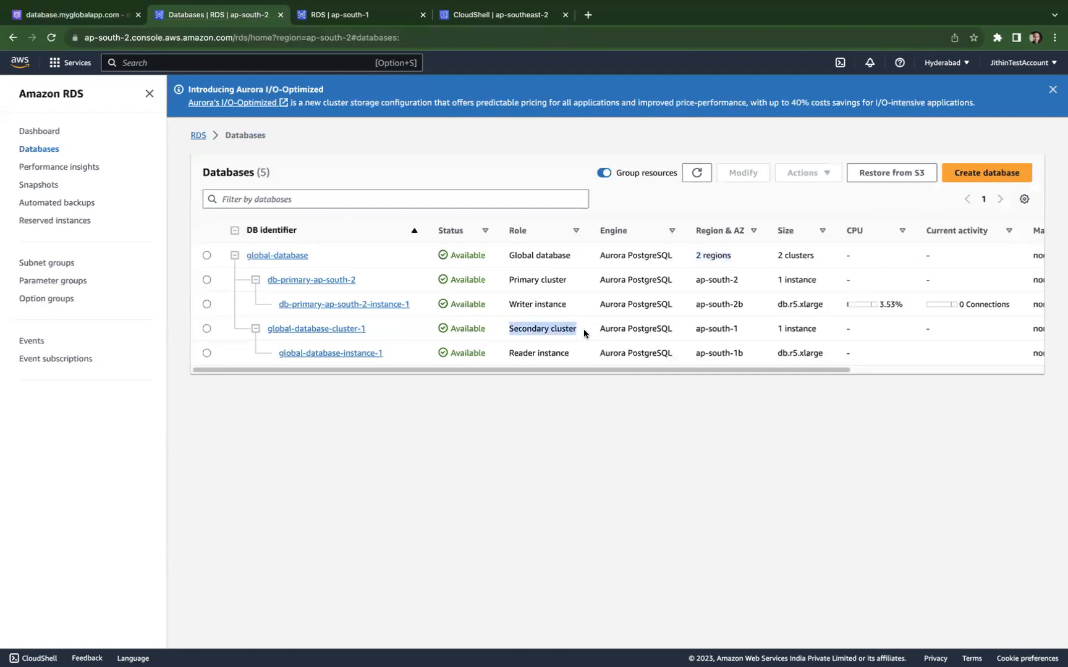
left_click_drag(569, 353, 514, 351)
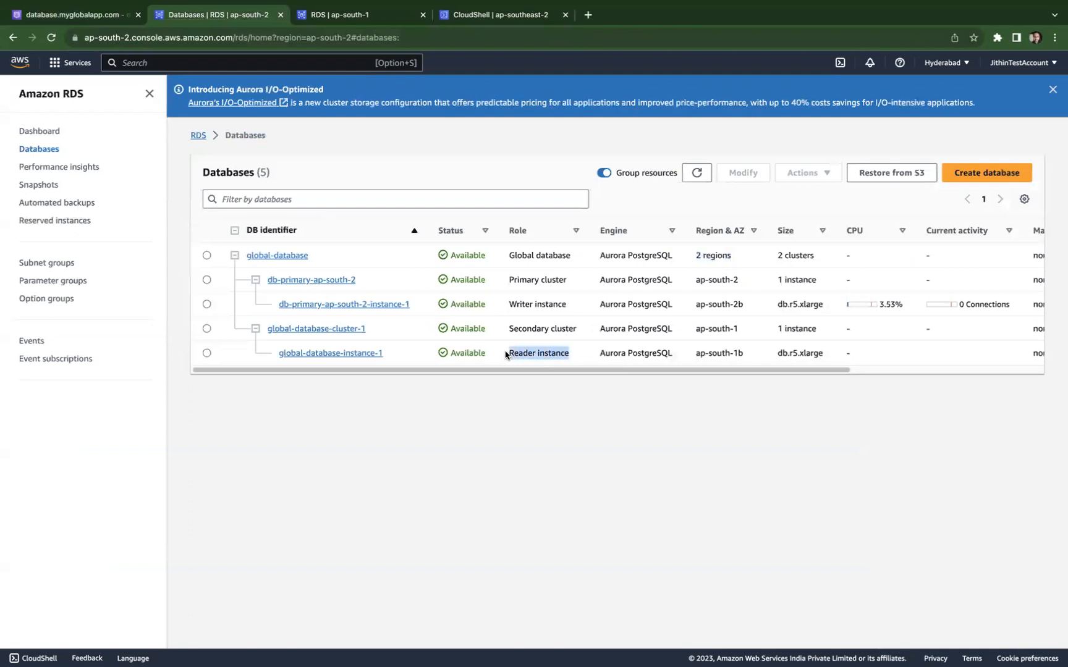
left_click(204, 330)
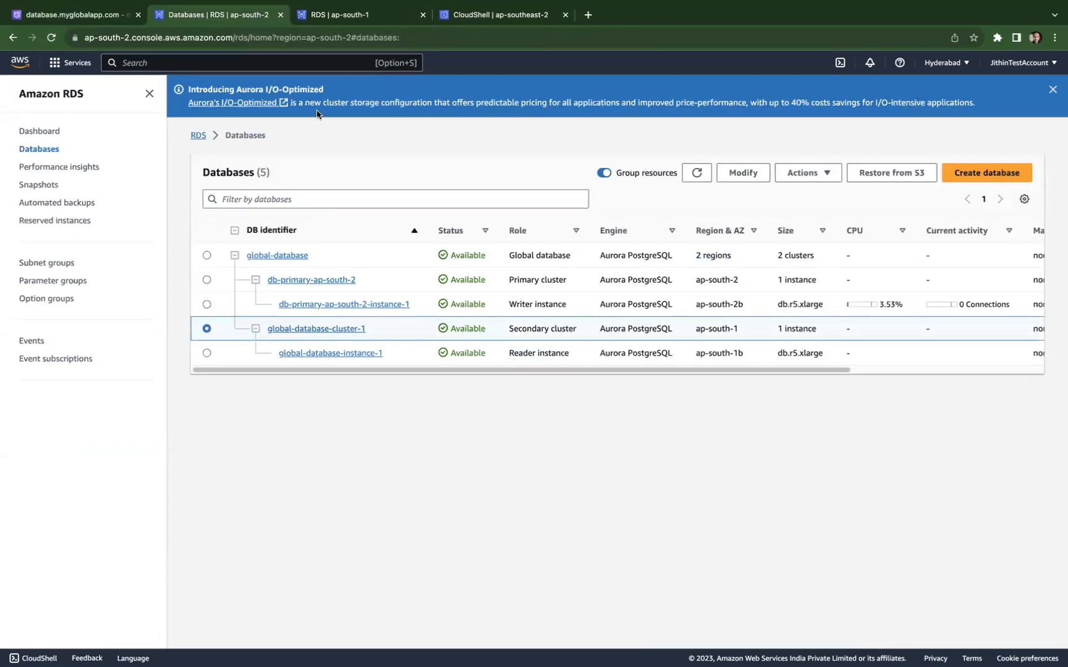
left_click(339, 14)
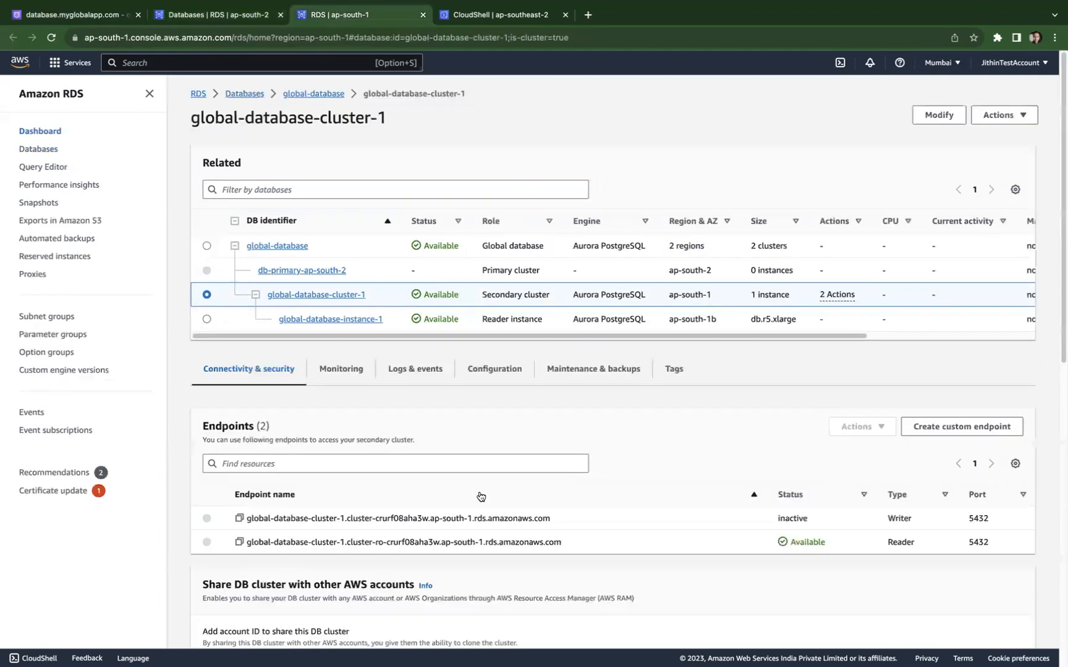
left_click_drag(810, 520, 775, 524)
- Return to CloudShell, rerun dig mydb.database.myglobalapp.com and check which cluster and region the name resolves to
mouse_move(181, 37)
left_click(484, 16)
left_click(316, 602)
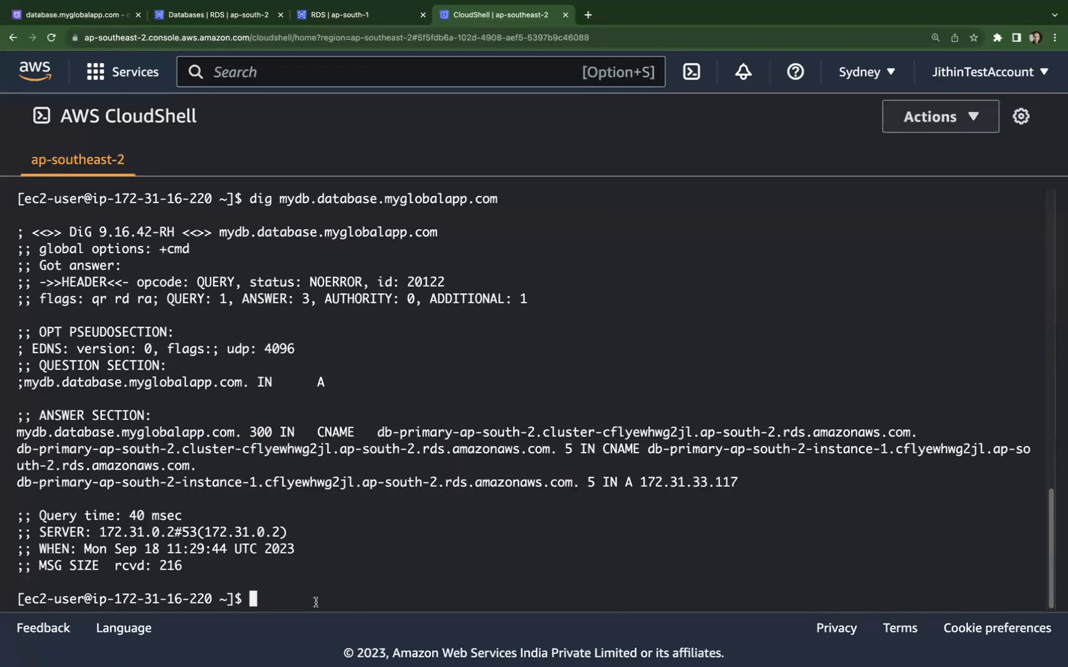
key("Up")
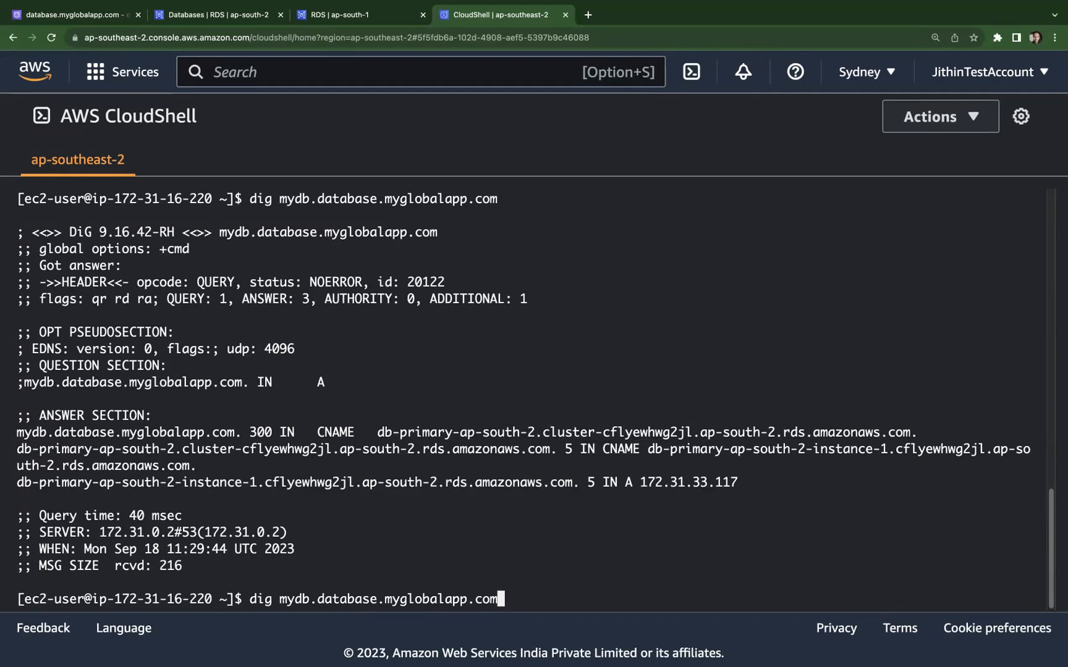
key("Return")
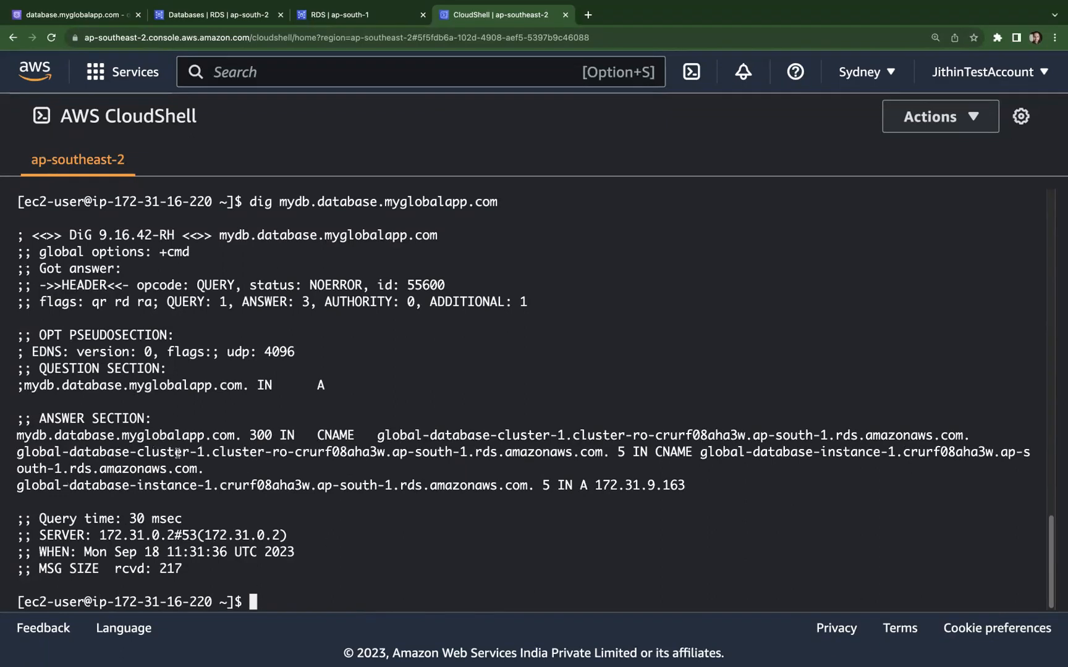
left_click_drag(384, 435, 652, 440)
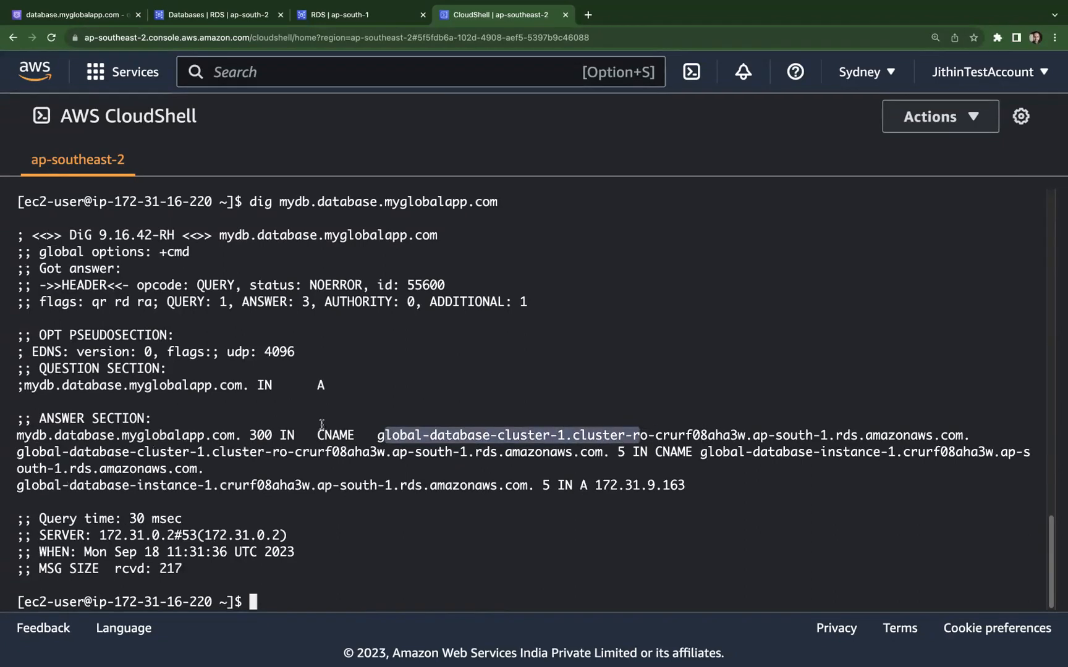
left_click_drag(386, 451, 468, 451)
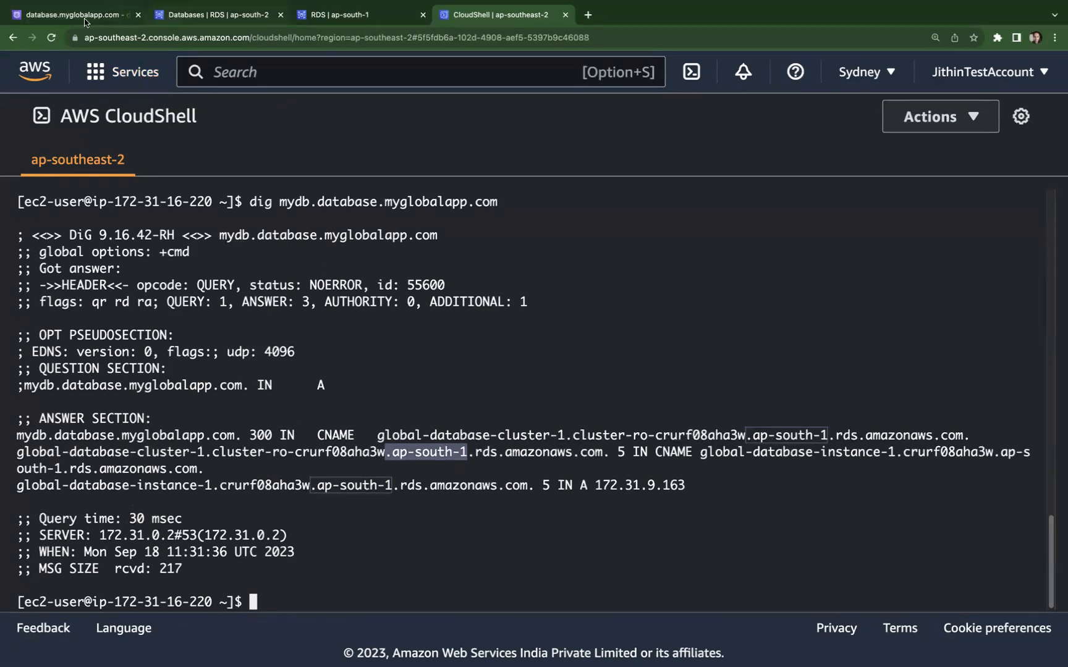
- Return to the RDS databases in ap-south-2, begin a switch over or fail over of global-database, and choose Failover (allow data loss)
left_click(86, 21)
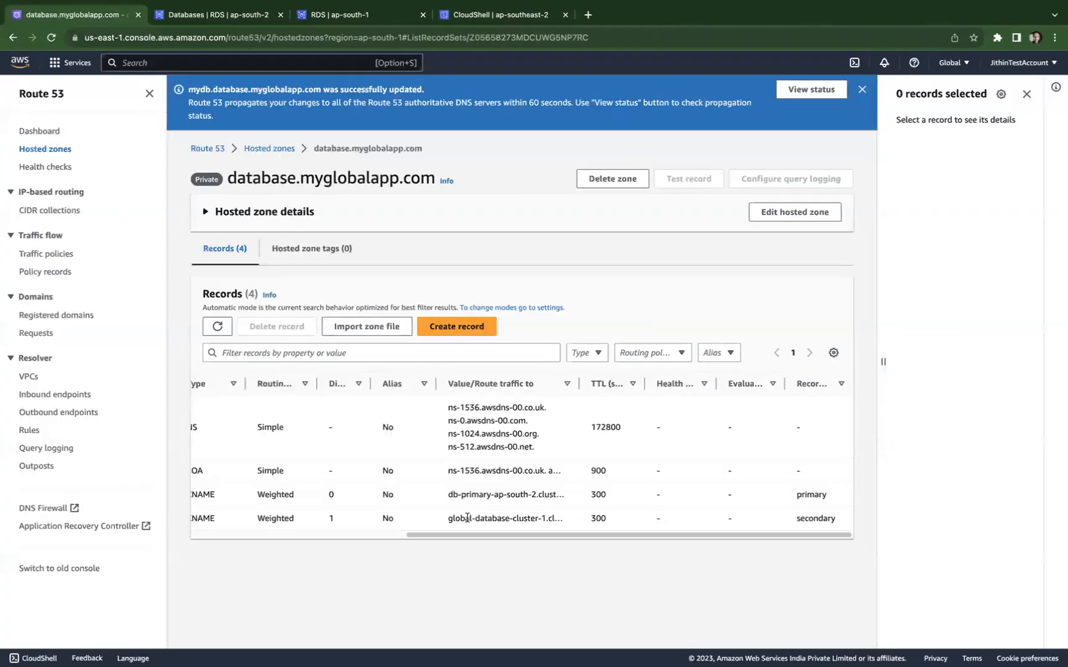
left_click(240, 20)
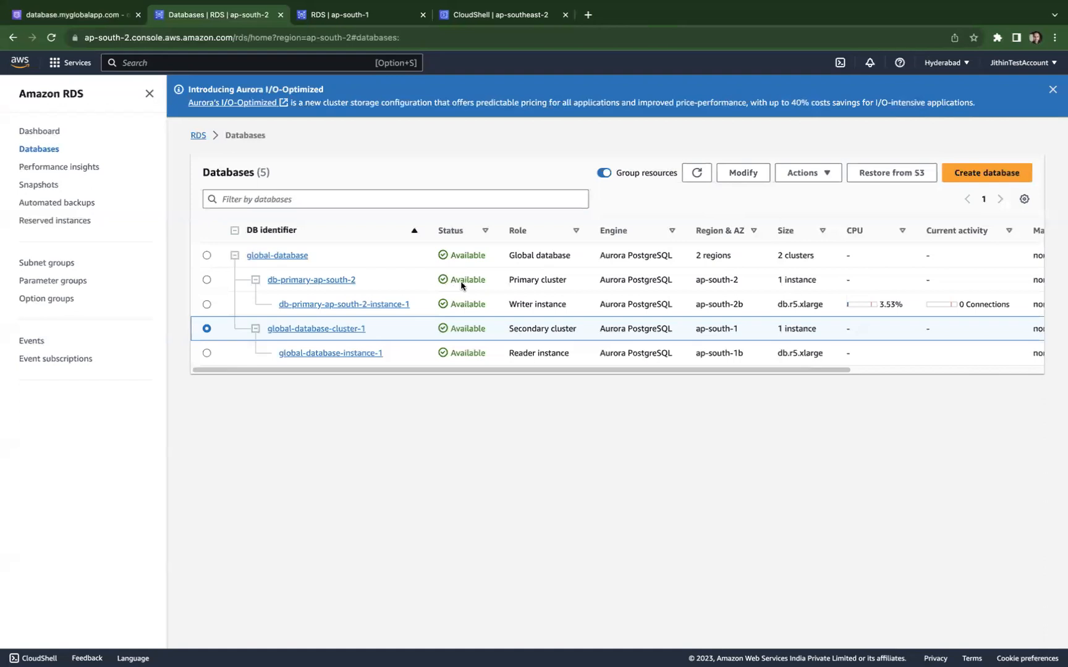
left_click(206, 256)
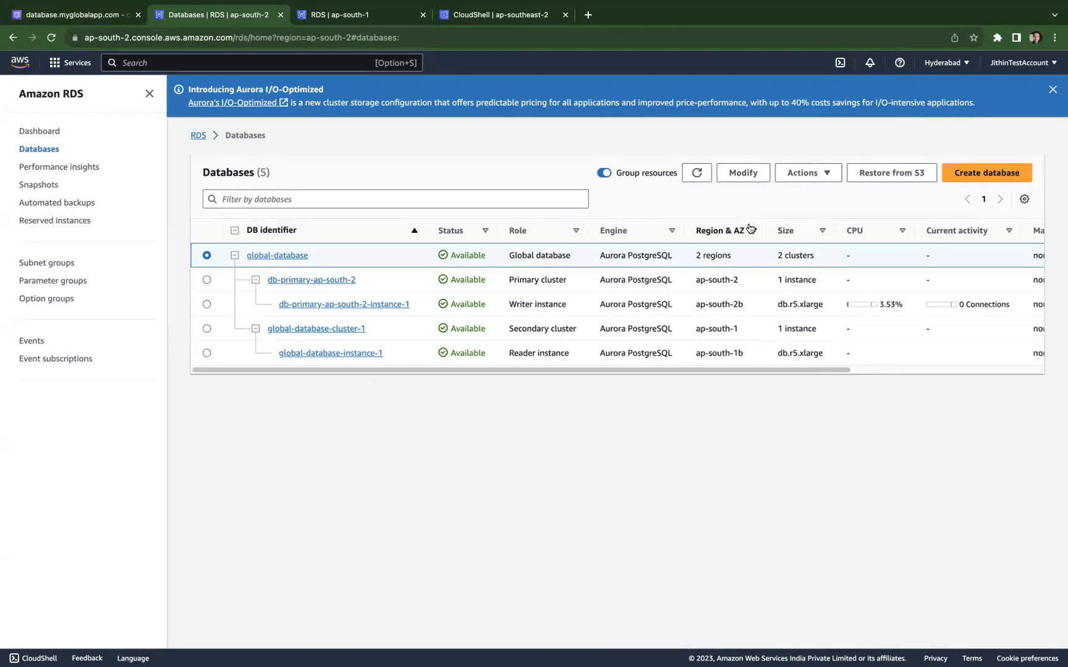
left_click(814, 181)
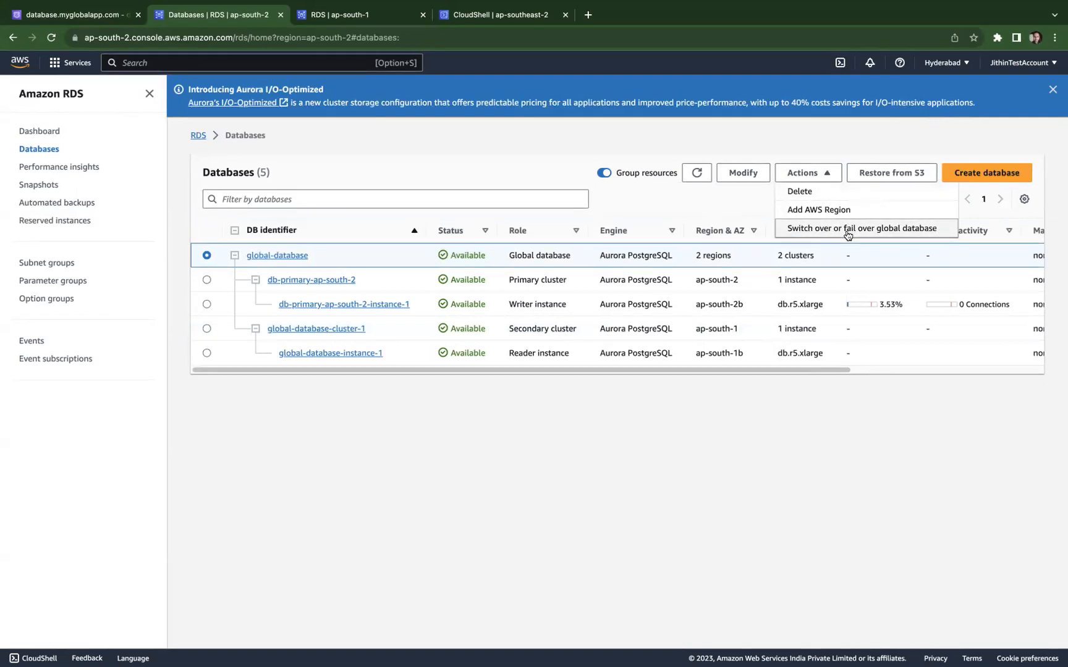
left_click(847, 232)
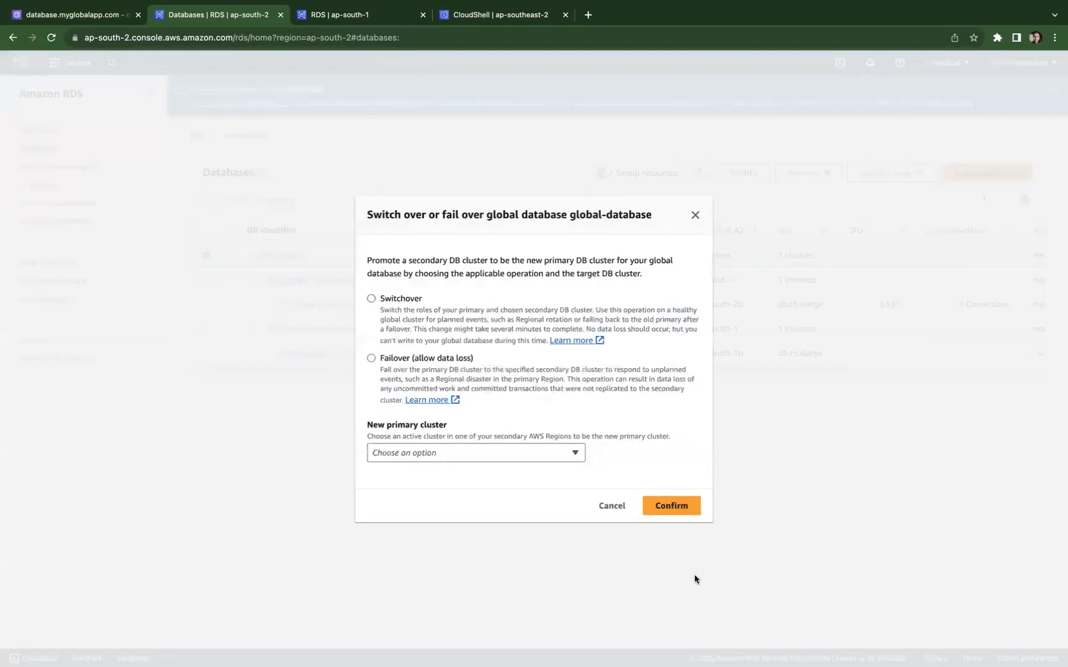
left_click_drag(379, 370, 608, 390)
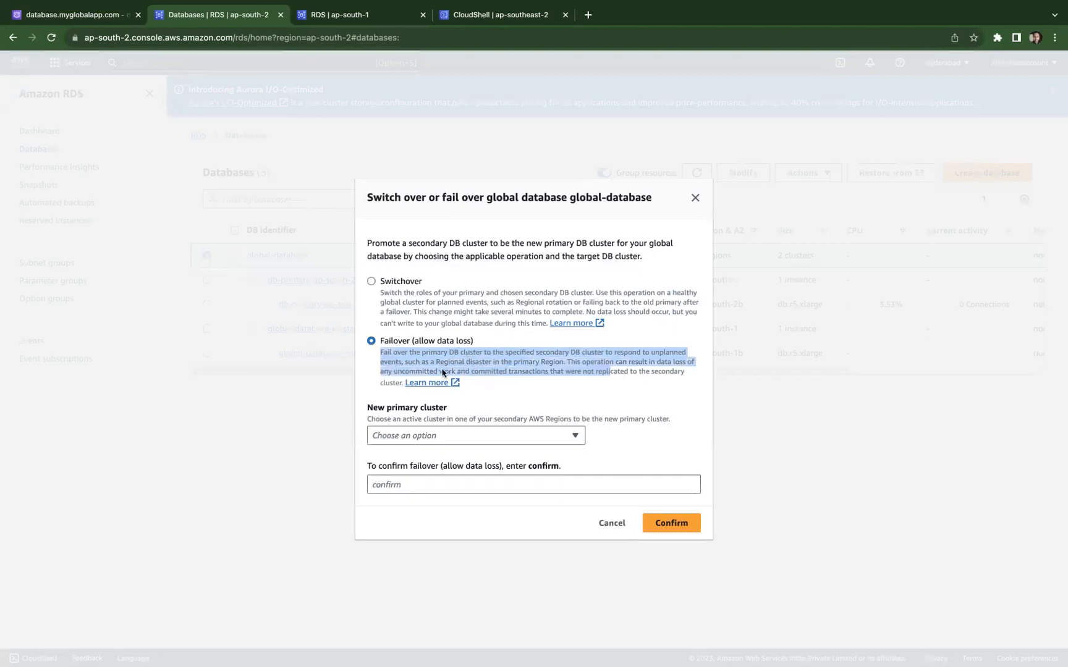
- Set global-database-cluster-1 as the new primary cluster, enter confirm, and submit the failover
left_click(443, 436)
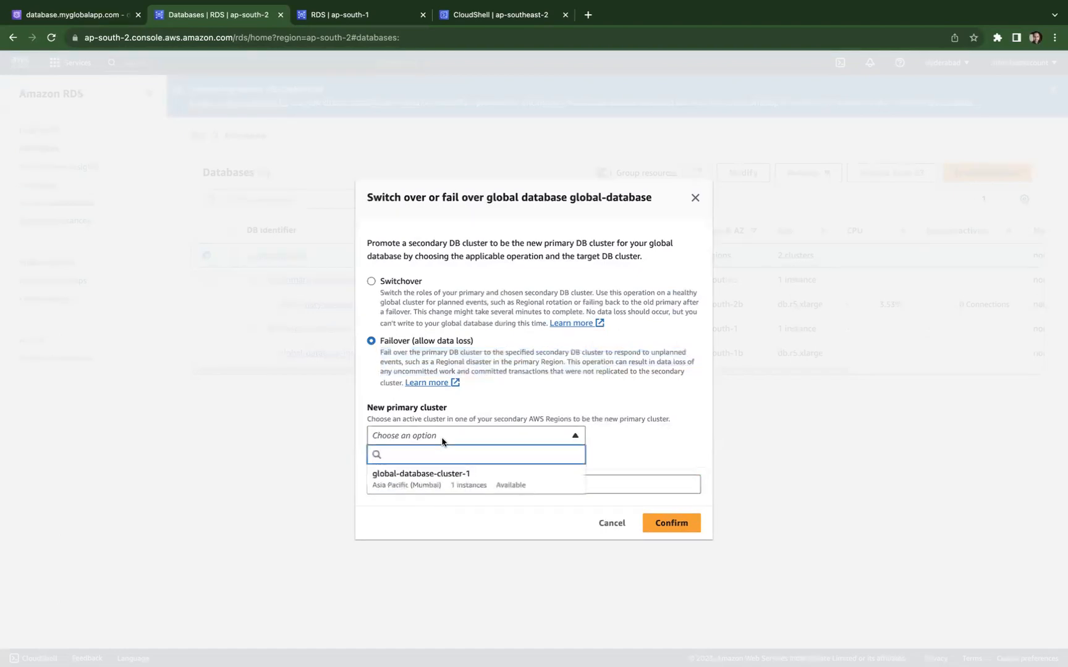
left_click(426, 480)
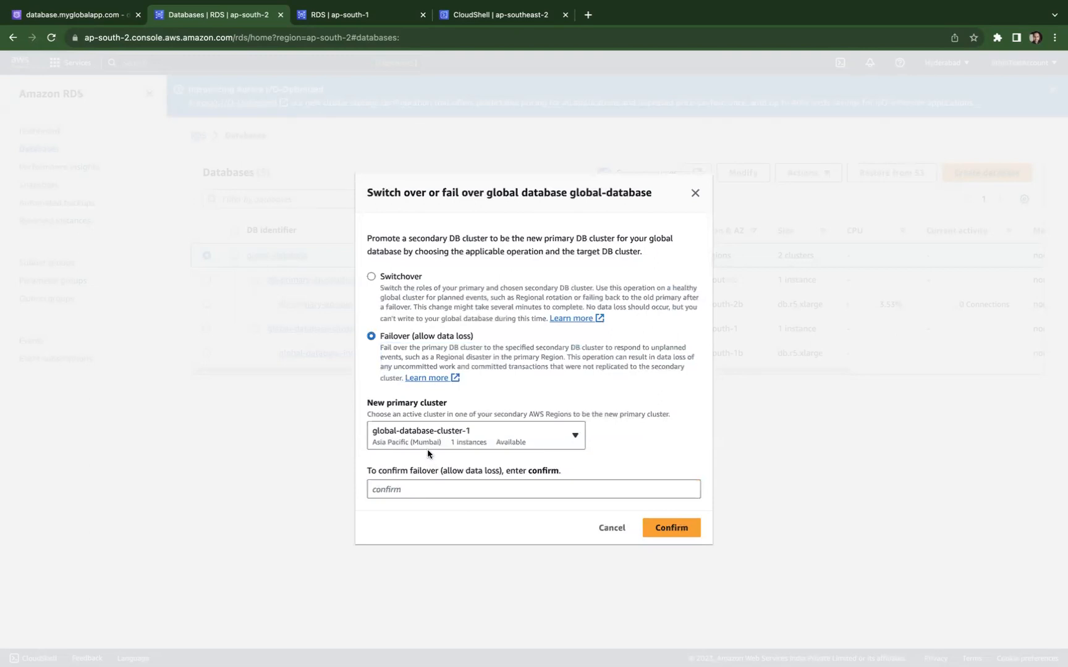
left_click(390, 492)
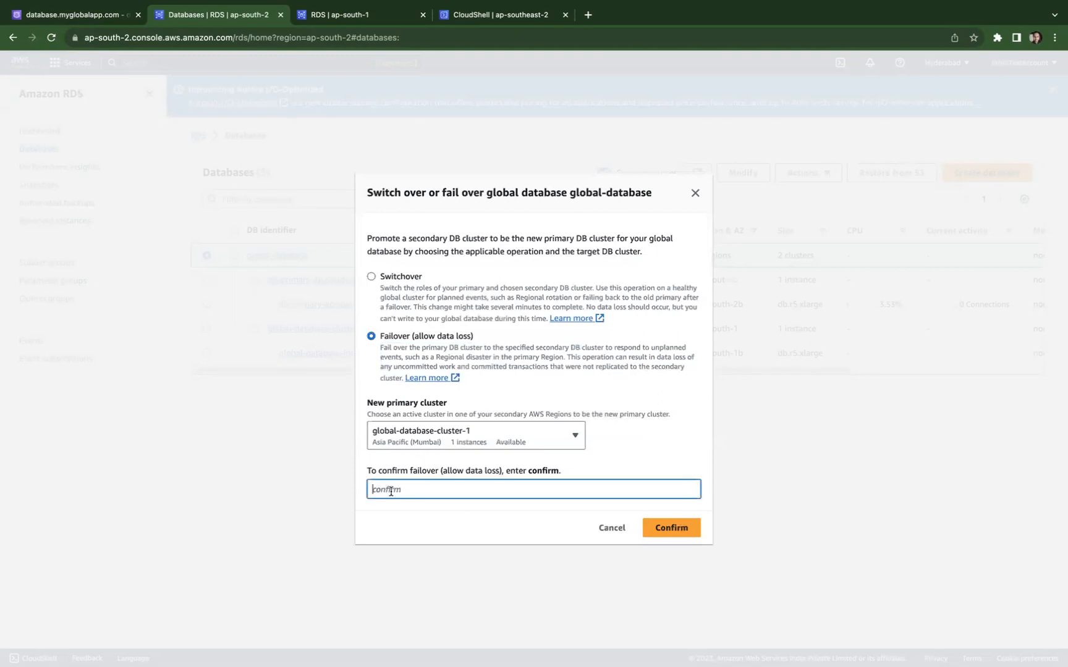
type("confirm")
left_click(672, 529)
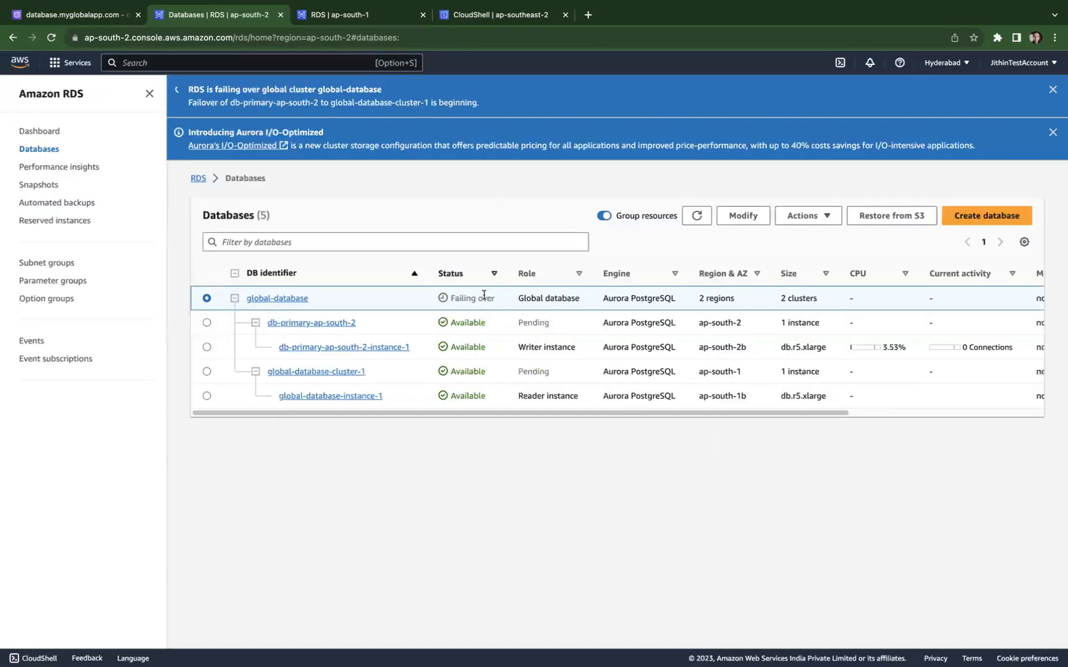
- Check the failover status of global-database and the roles of db-primary-ap-south-2 and global-database-cluster-1
left_click_drag(498, 301, 442, 299)
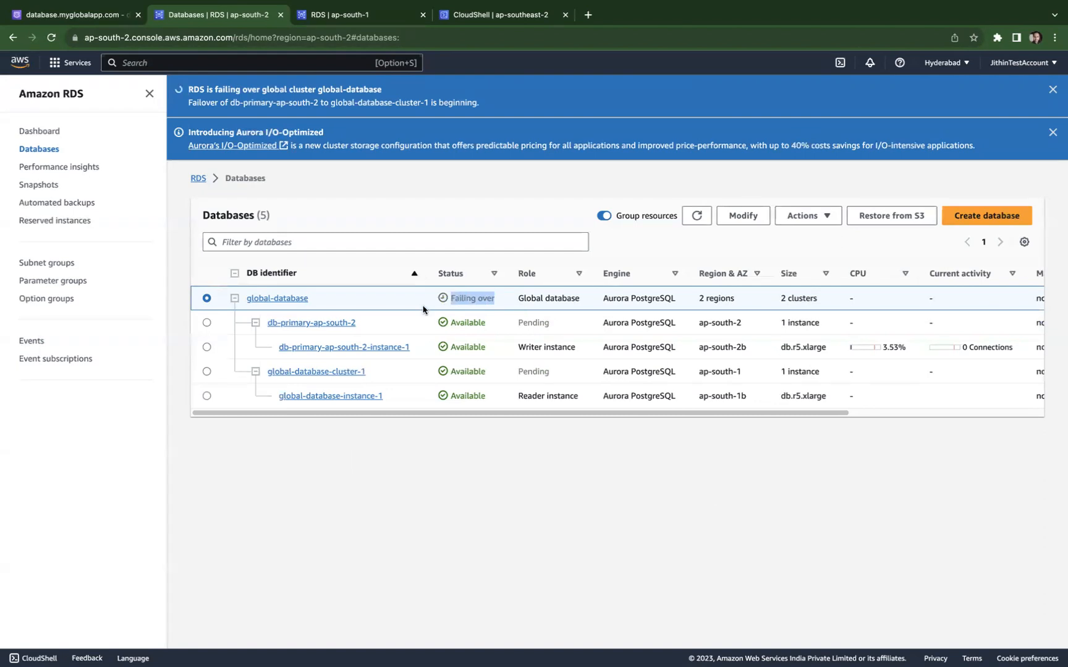
left_click_drag(550, 322, 507, 324)
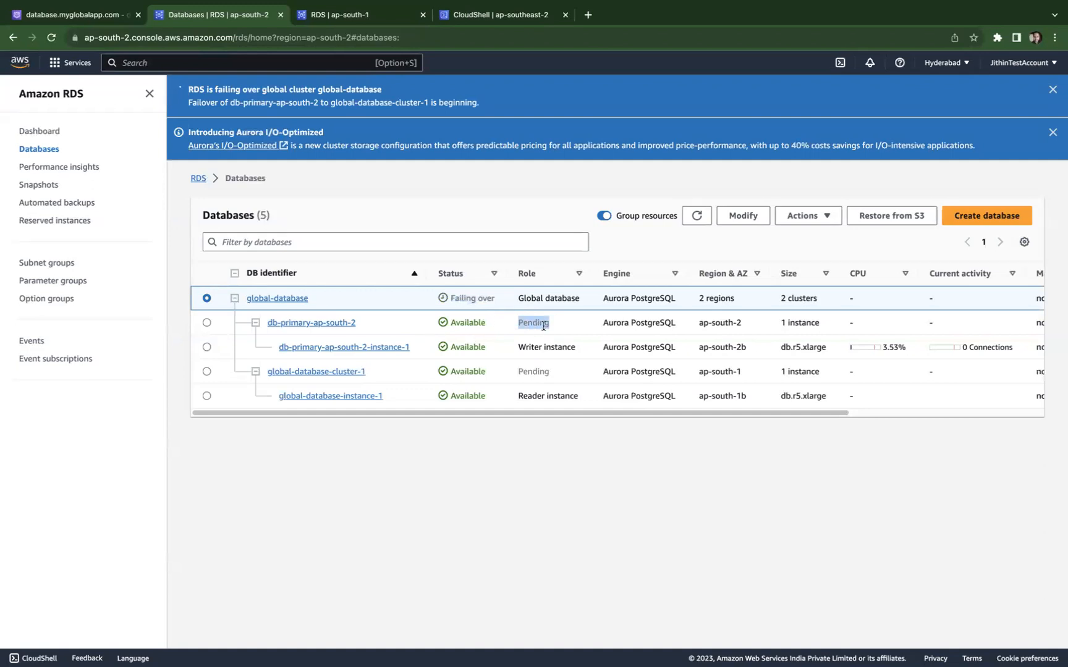
left_click_drag(556, 372, 510, 370)
double_click(522, 347)
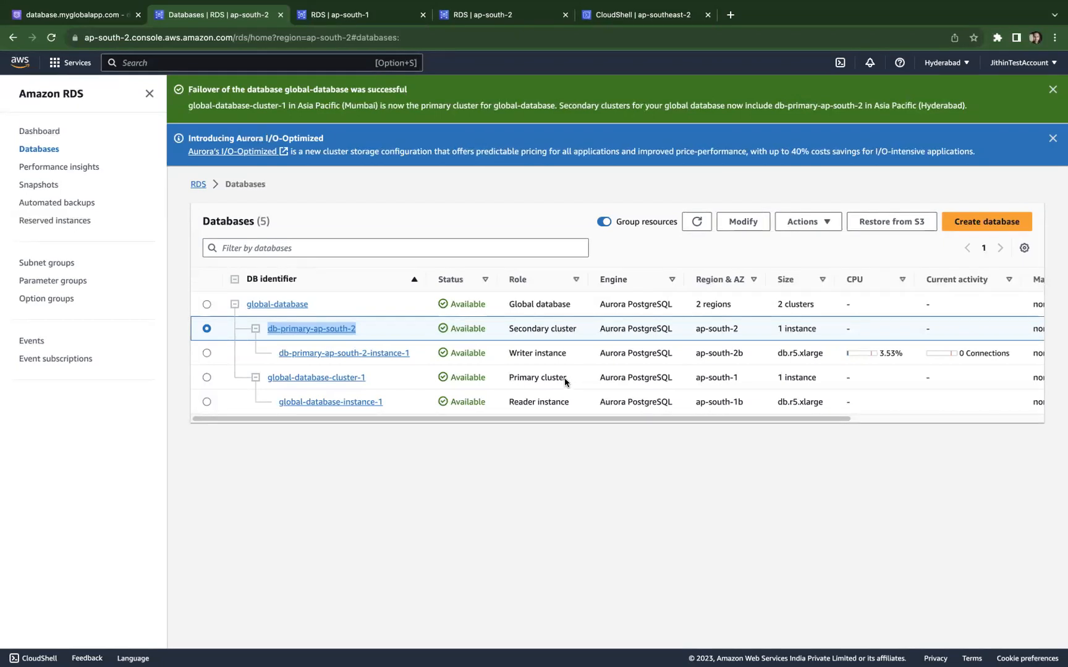
left_click(546, 381)
left_click_drag(566, 378, 509, 379)
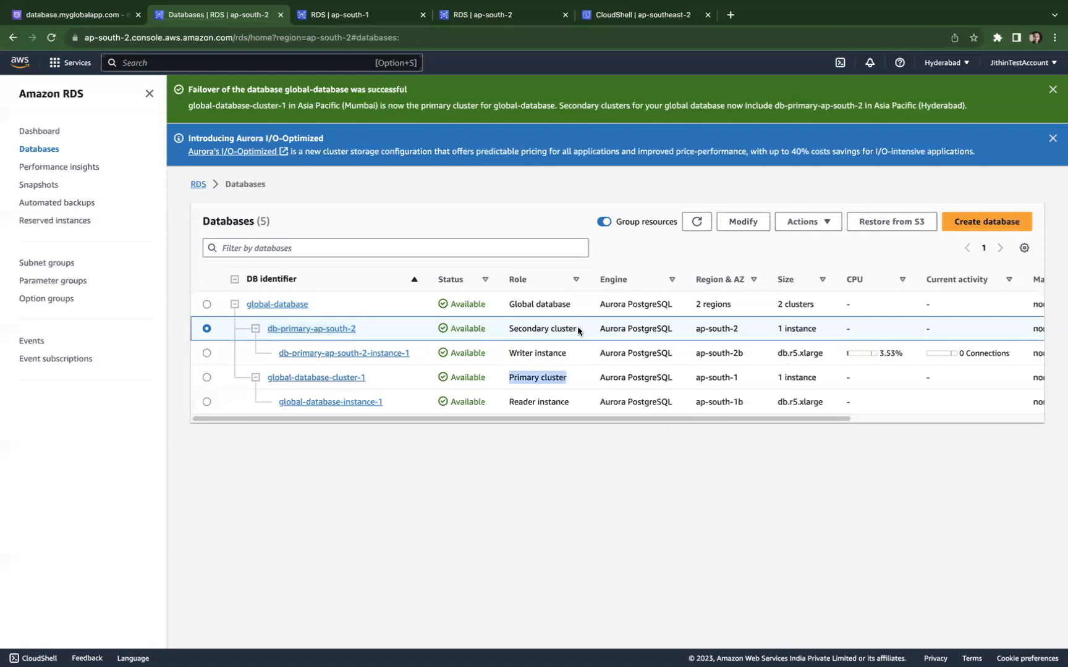
left_click_drag(576, 329, 504, 331)
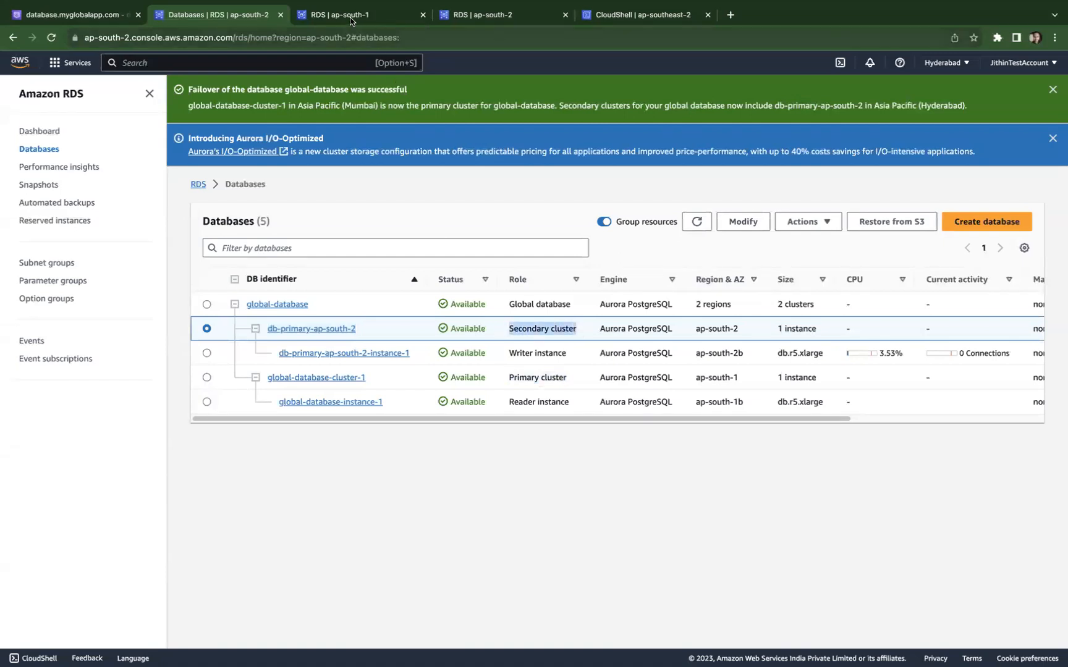
- Check the writer endpoint status of global-database-cluster-1 in ap-south-1 and of db-primary-ap-south-2 in ap-south-2
left_click(349, 14)
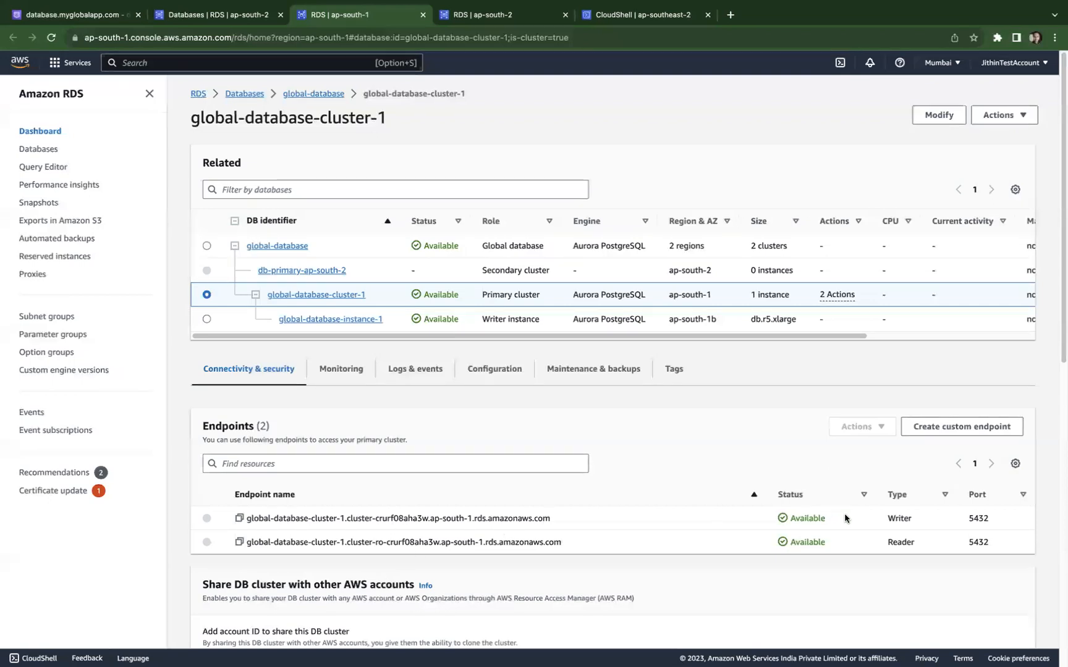
double_click(773, 524)
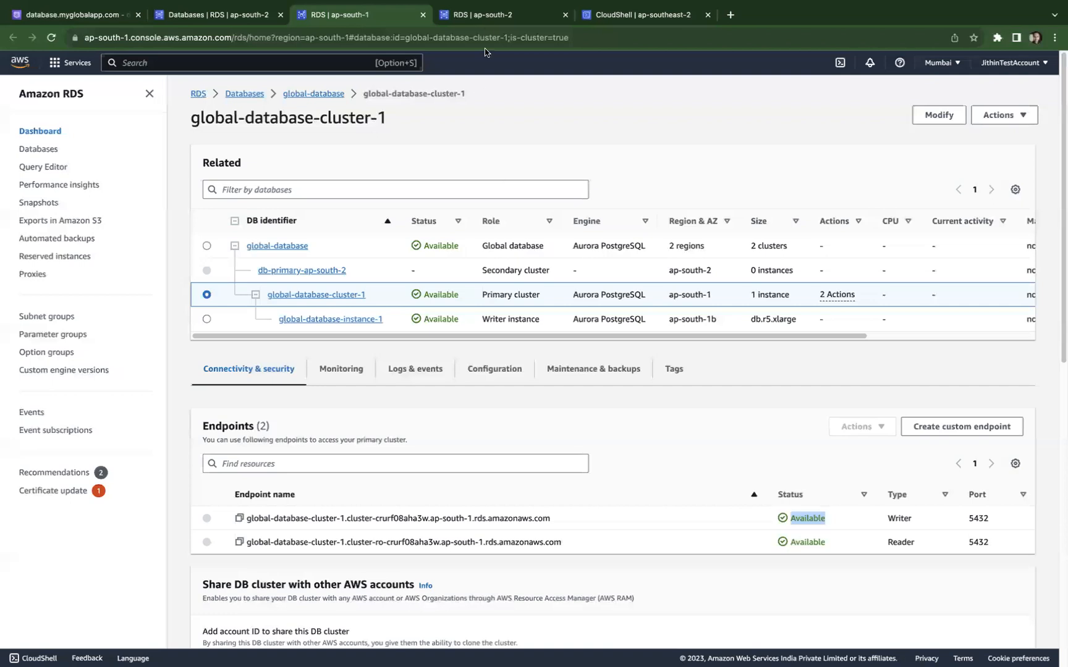
left_click(487, 22)
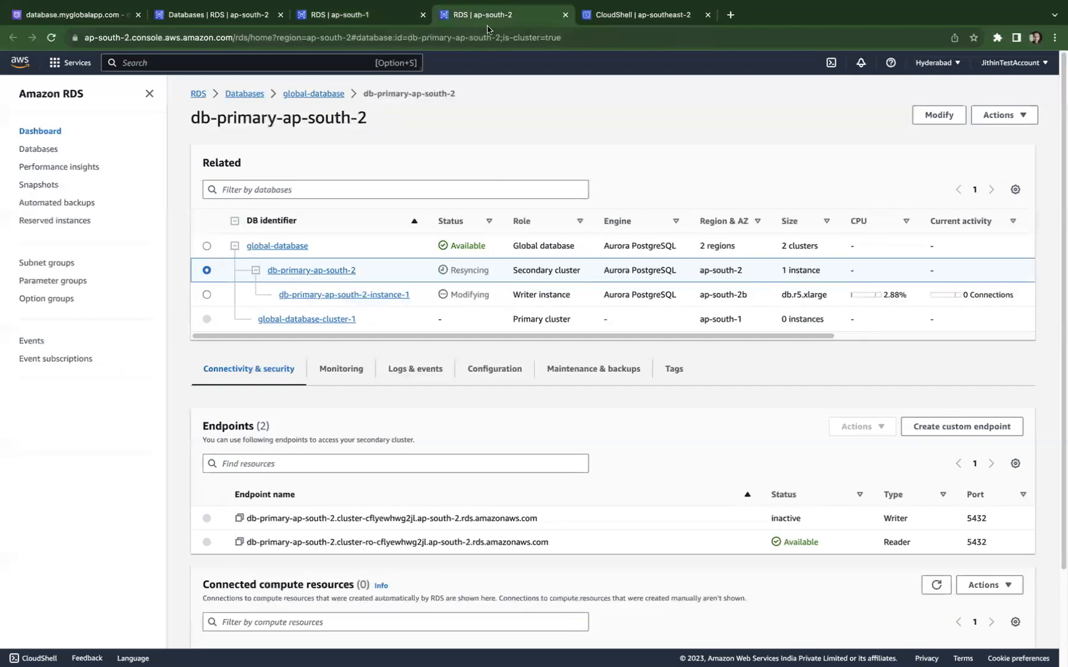
left_click_drag(805, 519, 743, 518)
- Back in the database list, select global-database-cluster-1 and look up its Remove from global database action without running it
left_click(241, 19)
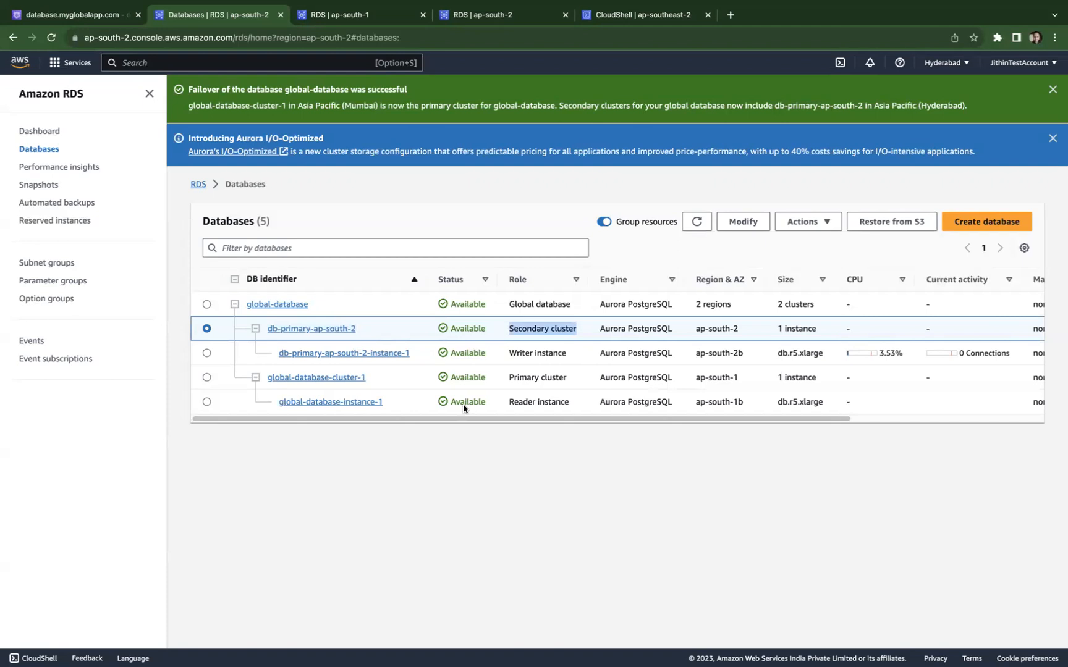
left_click(207, 378)
left_click(810, 224)
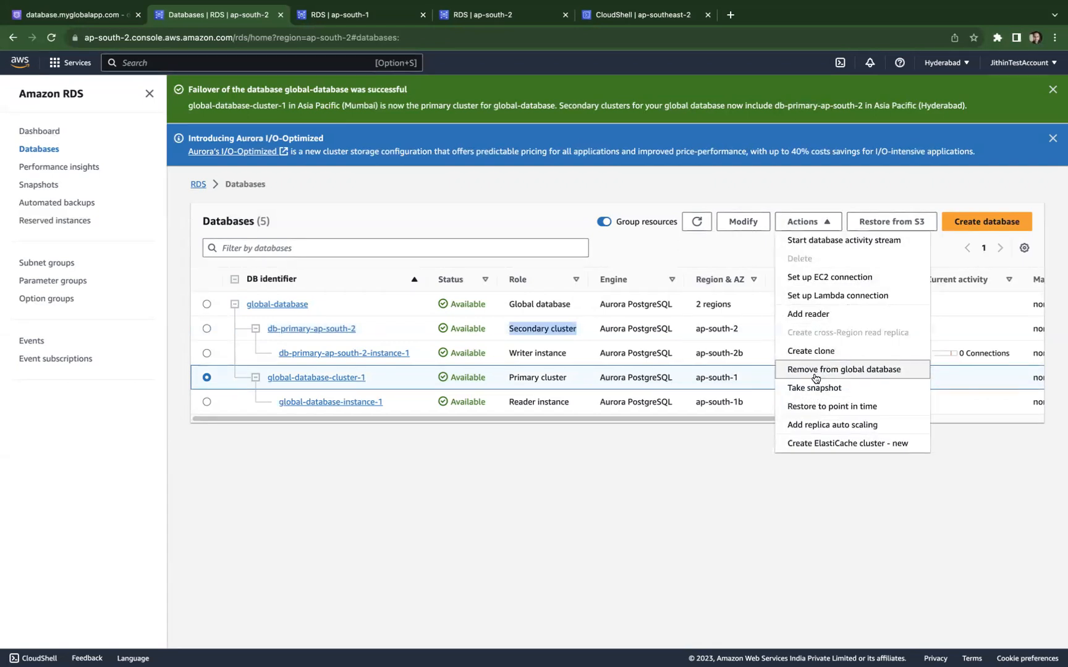
left_click(664, 483)
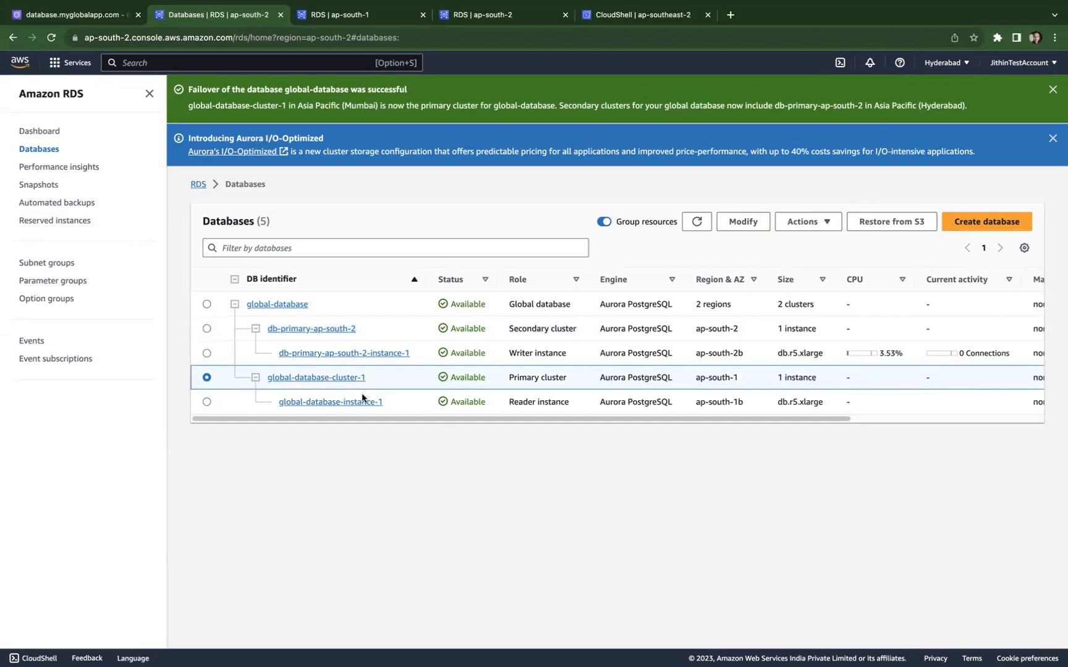
- In Route 53, review the weights, targets and record IDs of the two mydb.database.myglobalapp.com CNAME records
left_click(81, 19)
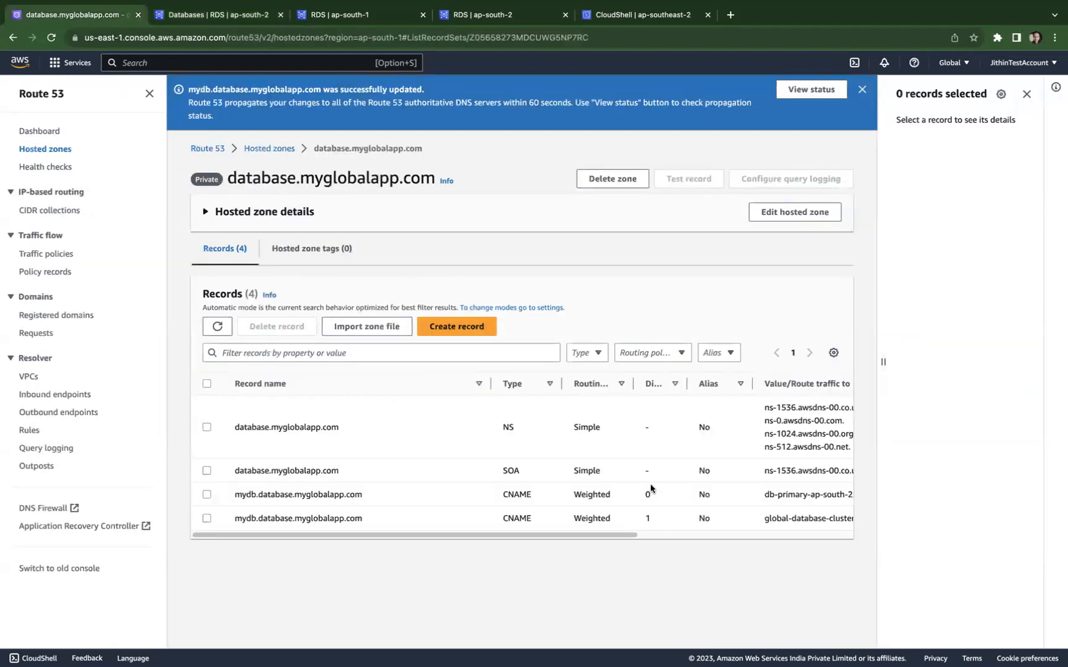
left_click_drag(605, 535, 801, 529)
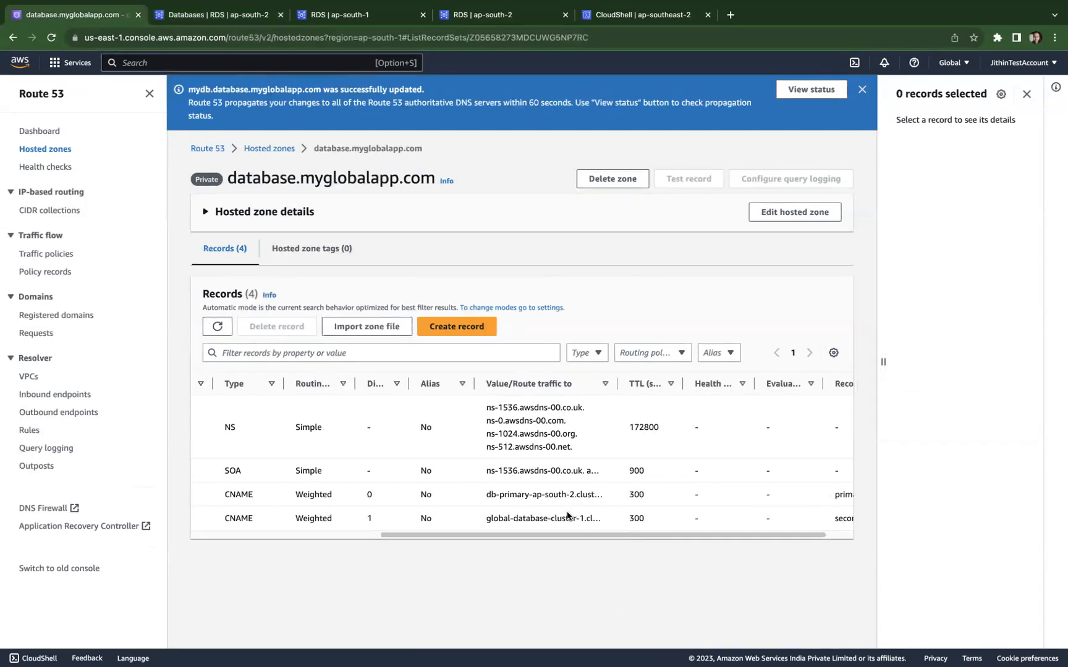
left_click_drag(577, 529, 365, 532)
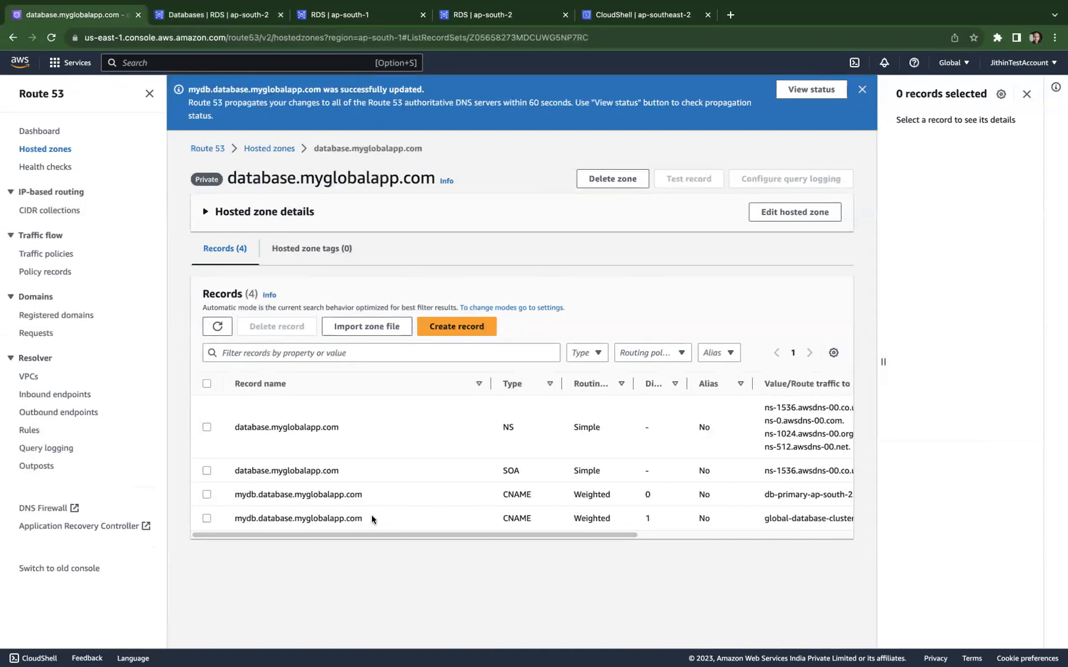
- Compare the cluster roles in the RDS database list with the writer endpoints on both clusters' detail pages
left_click(206, 20)
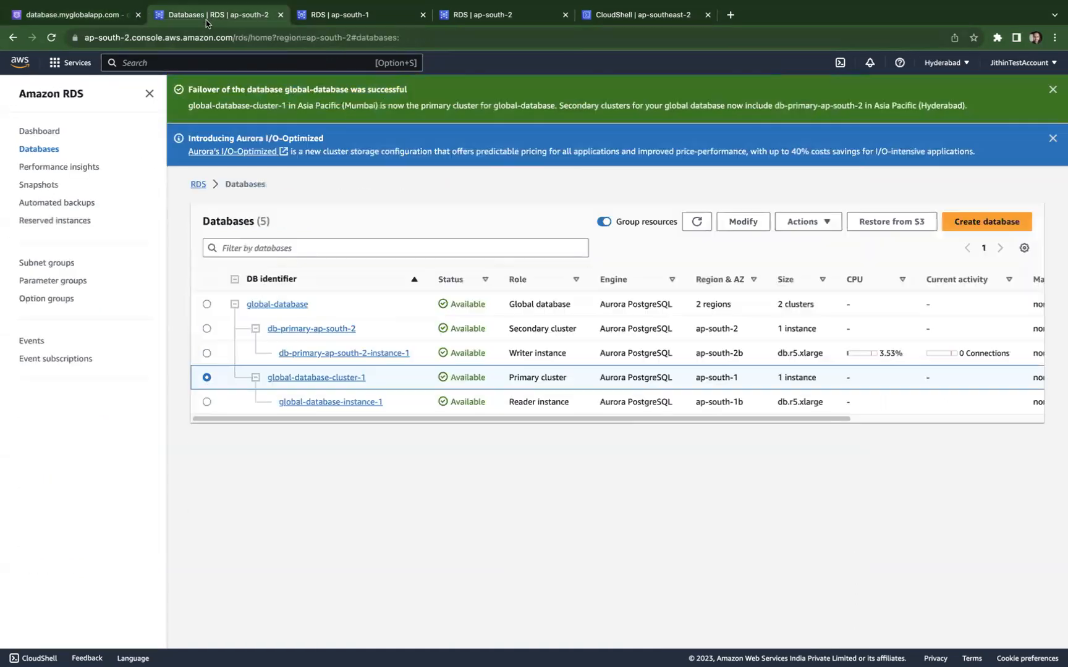
left_click(320, 19)
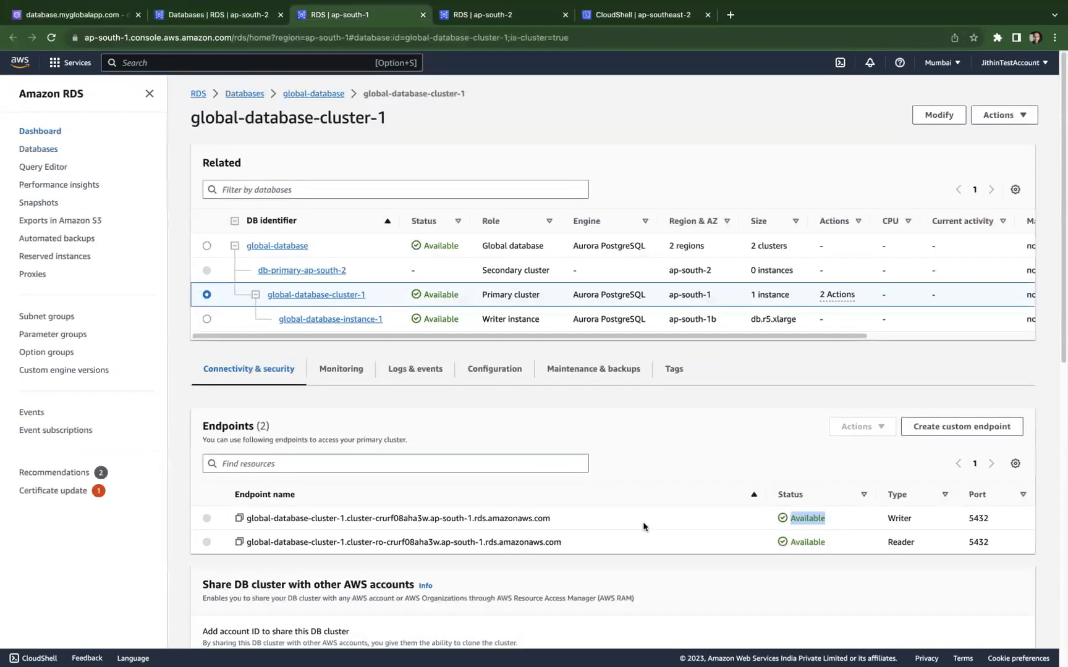
left_click(475, 18)
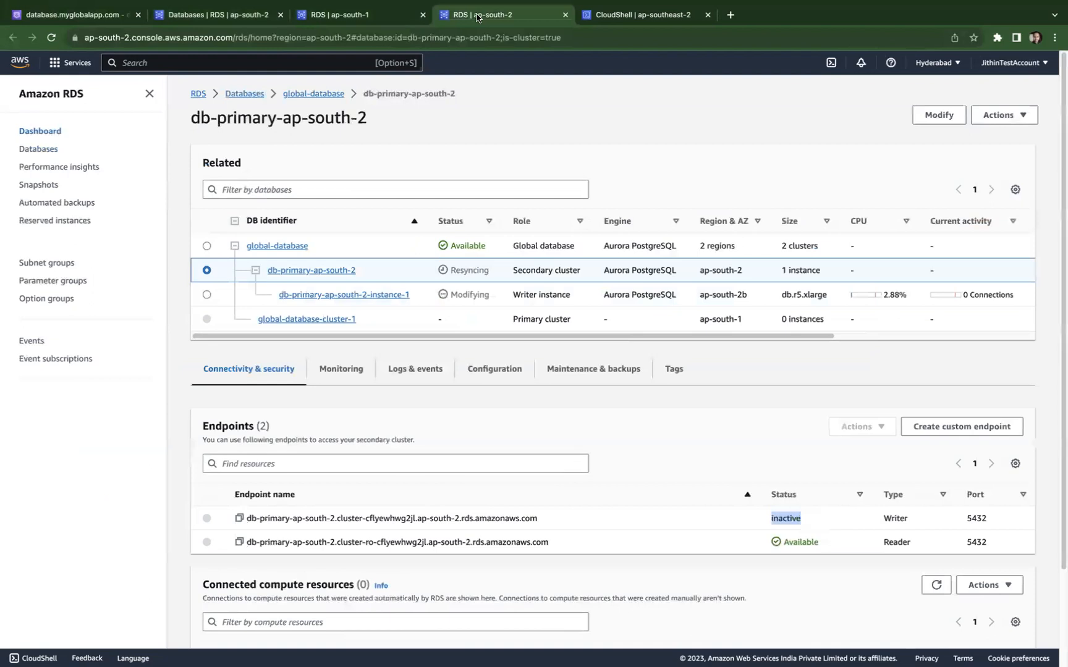
left_click(364, 21)
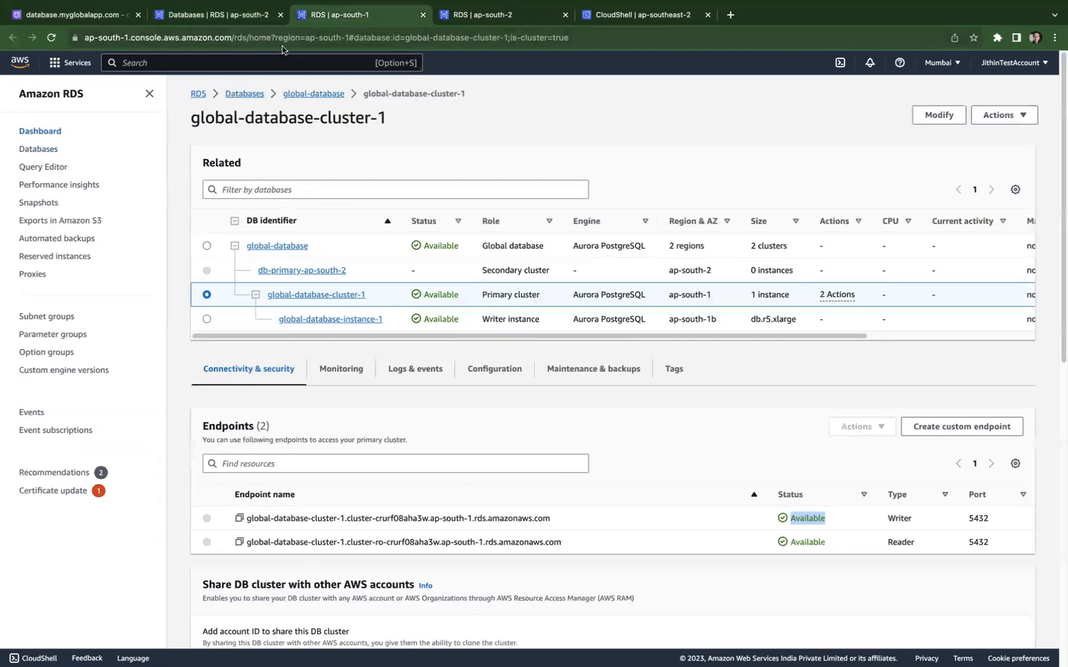
left_click(236, 16)
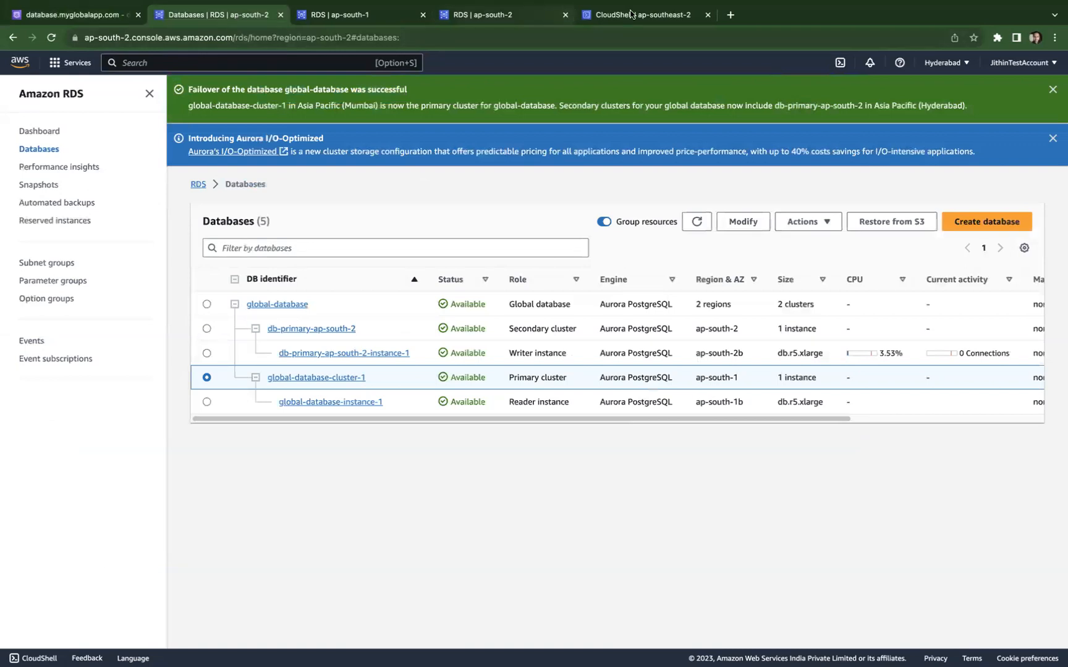
- In CloudShell, clear the terminal, rerun dig mydb.database.myglobalapp.com and examine the CNAME target in the answer section
left_click(580, 16)
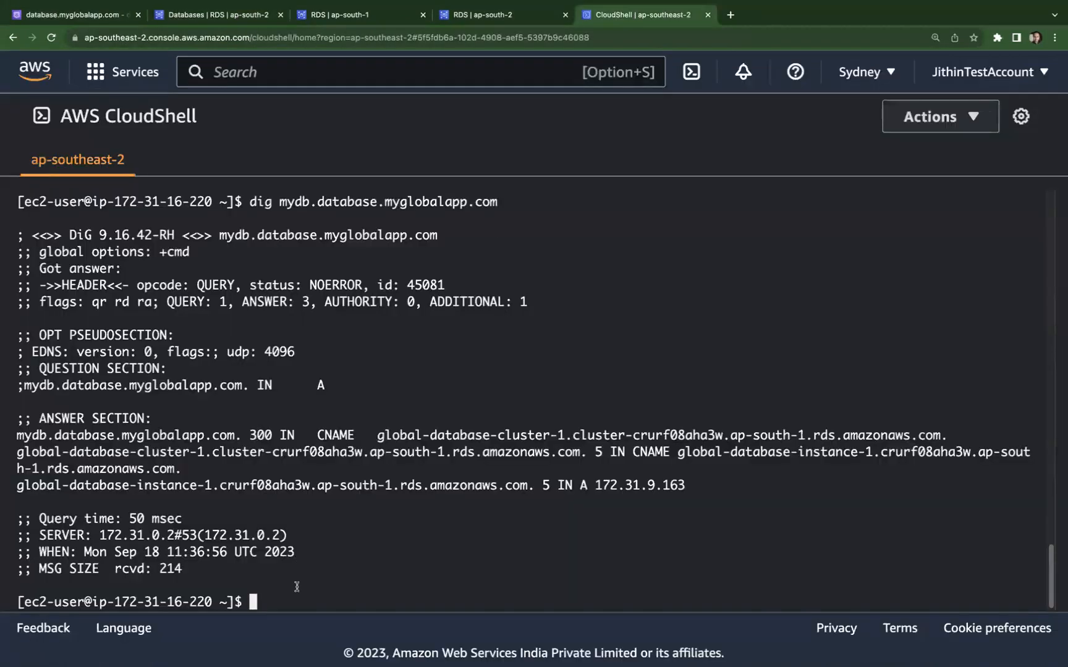
type("clear")
key("Return")
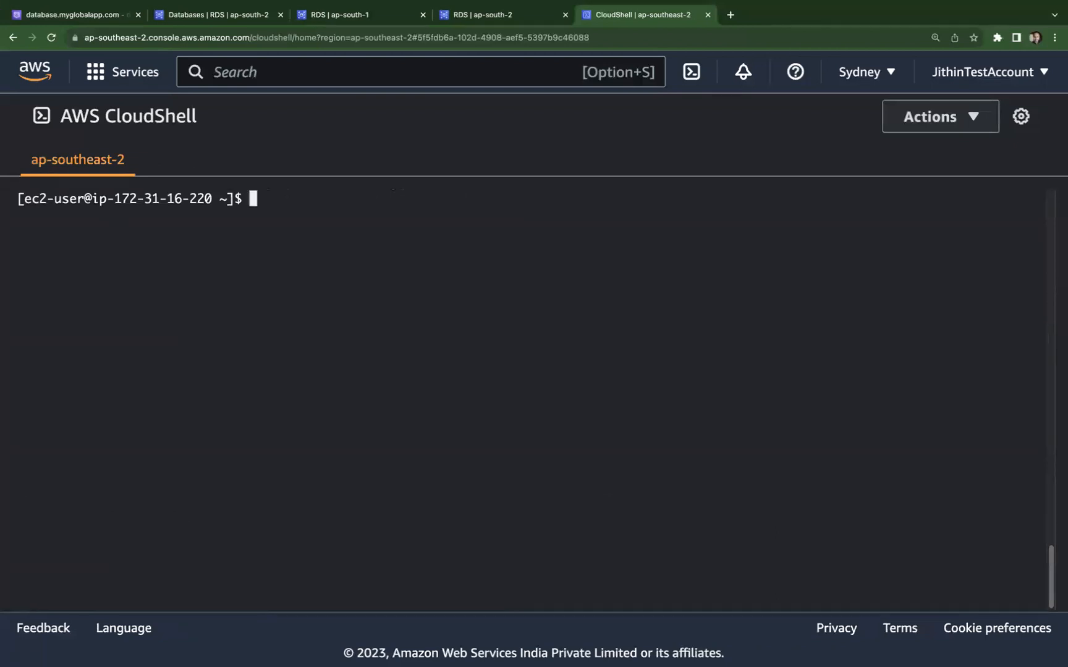
key("Up")
key("Up")
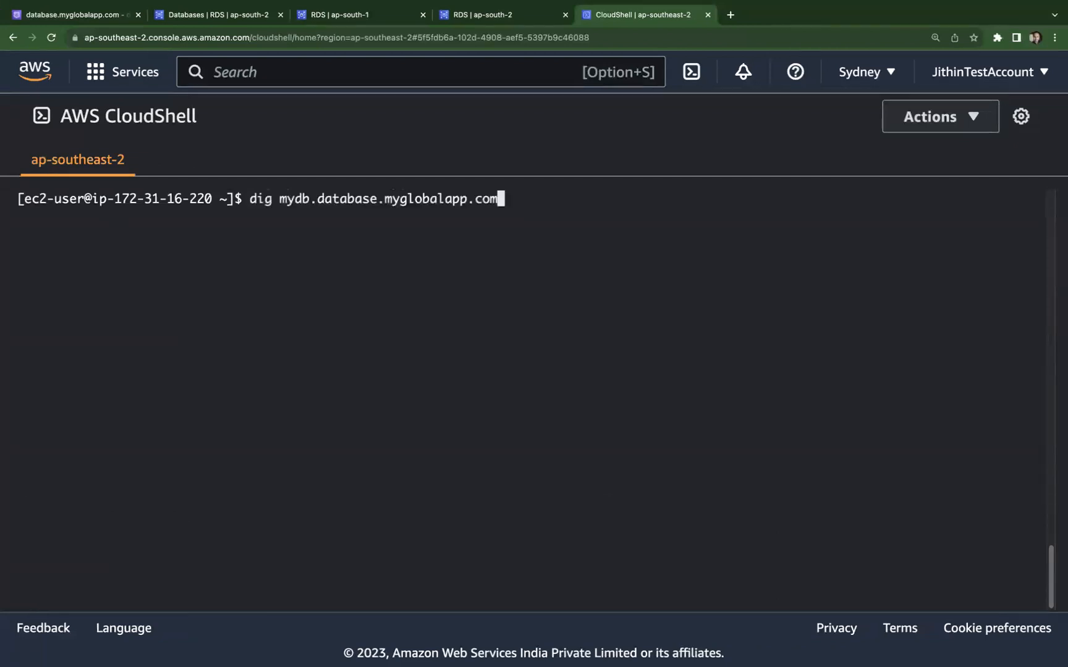
key("Return")
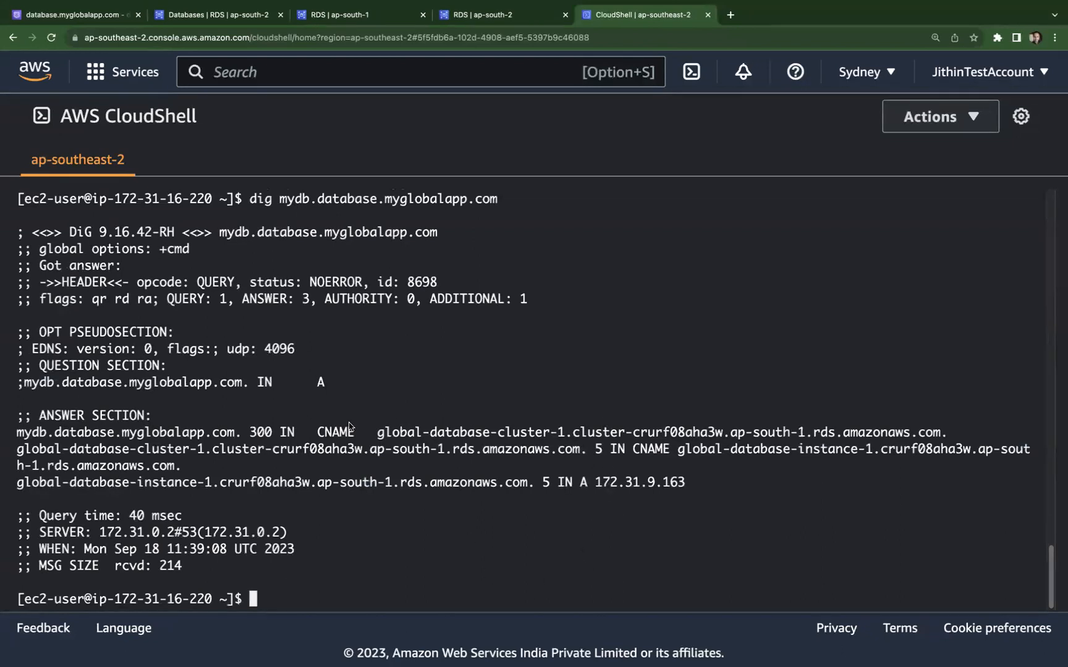
left_click_drag(379, 436, 920, 424)
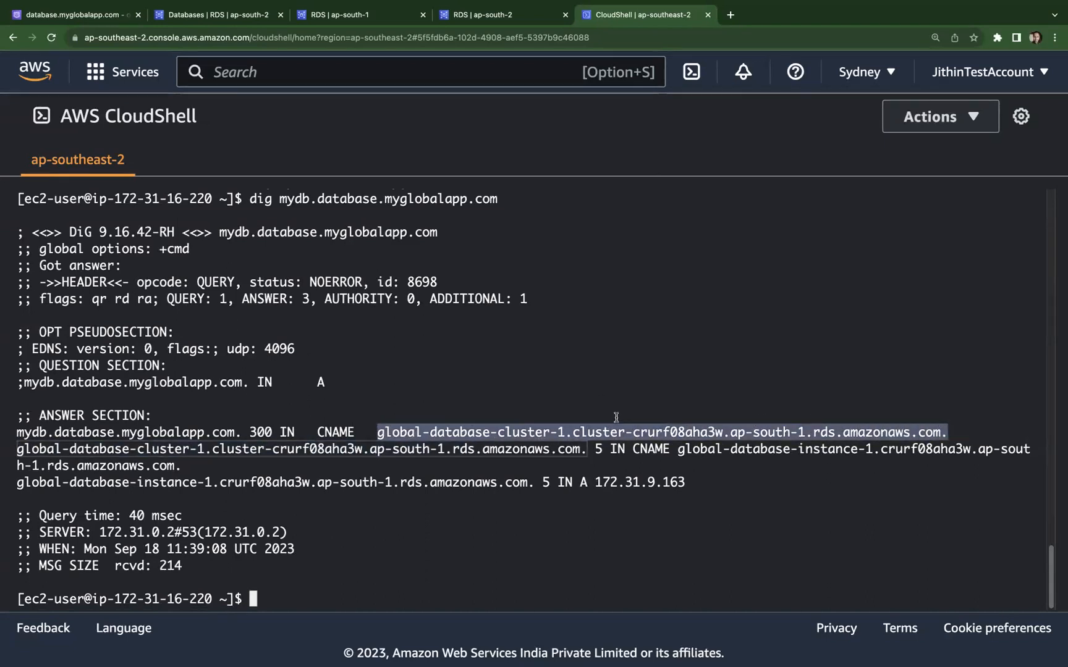
- Widen the Value/Route traffic to column in Route 53 to read the mydb records' cluster endpoints, and return to the RDS database list
left_click(74, 14)
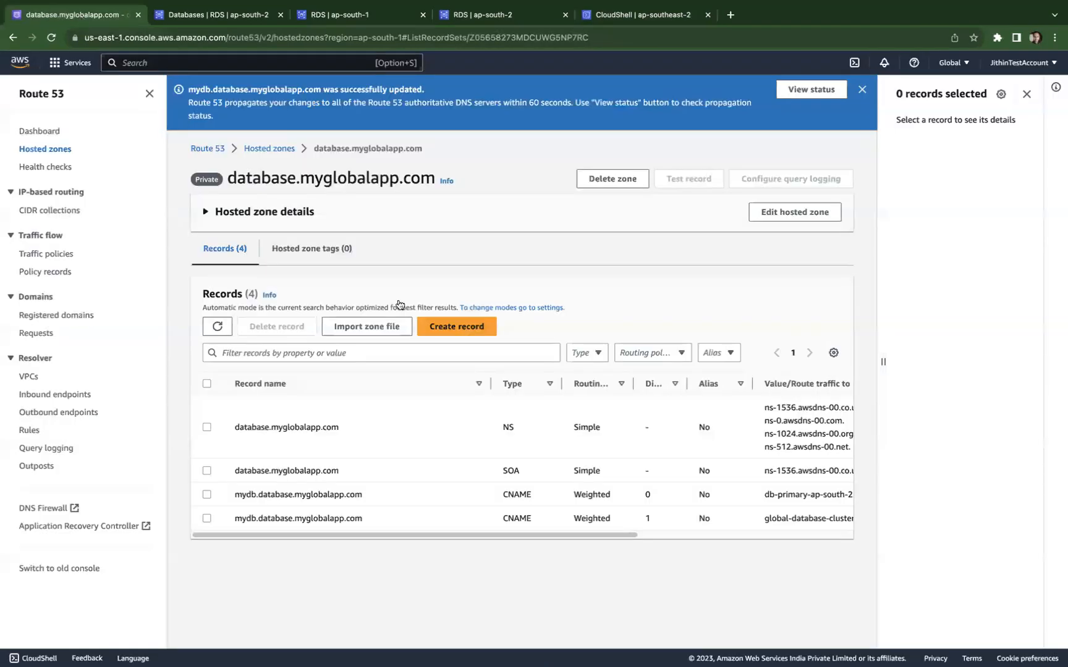
left_click_drag(617, 534, 800, 534)
left_click_drag(622, 381, 755, 381)
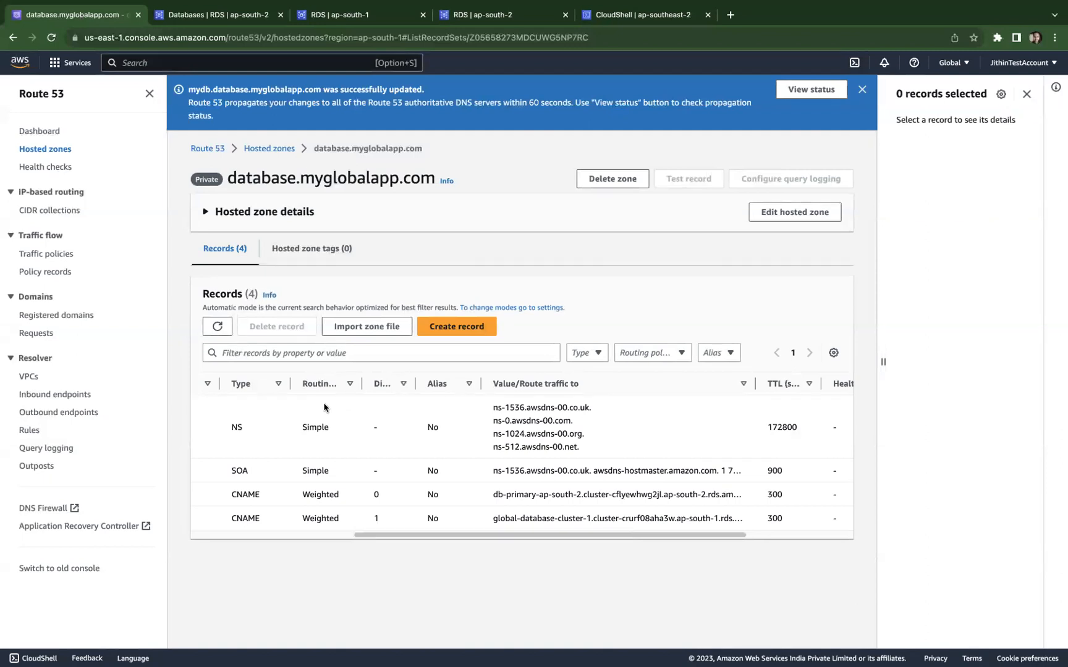
left_click(217, 15)
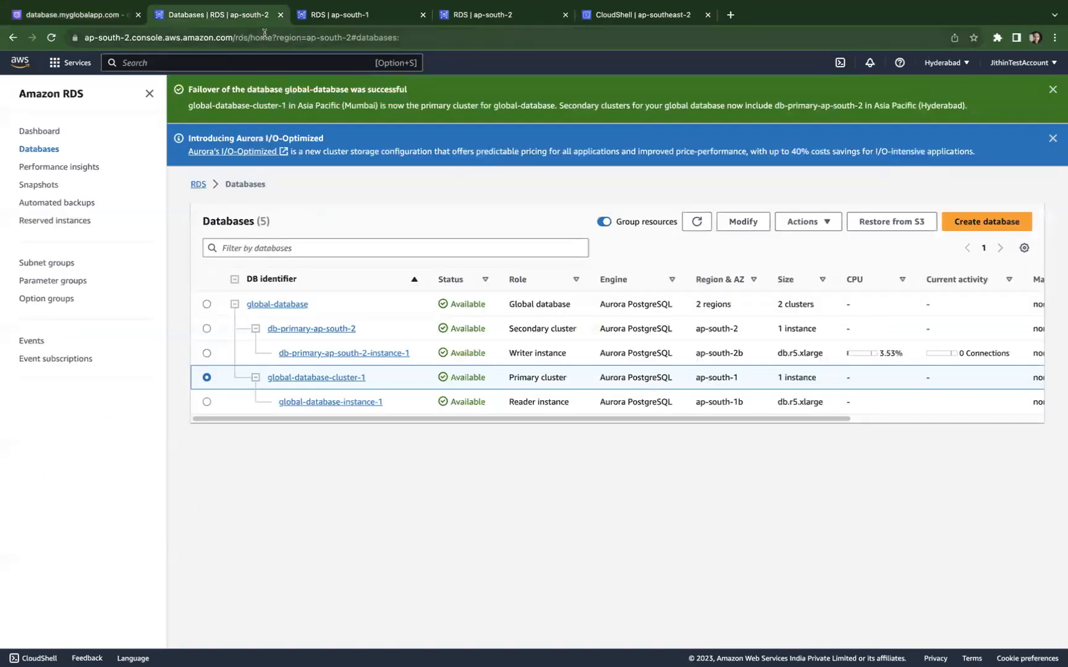